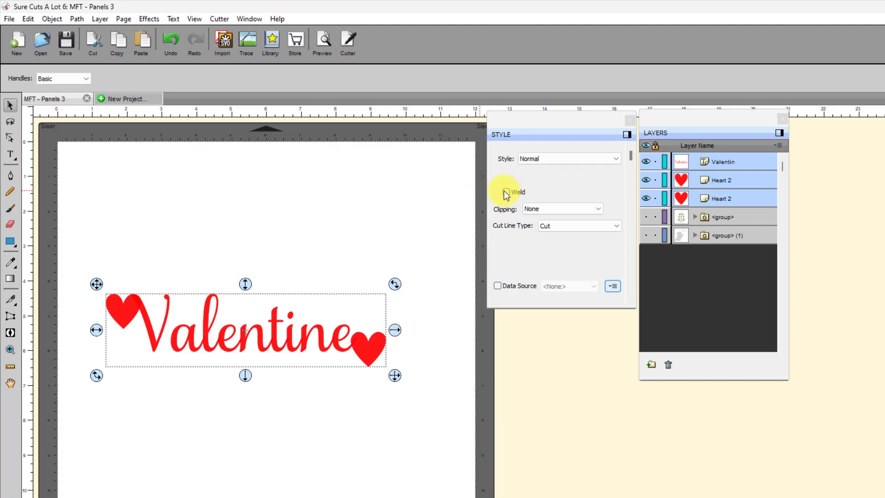
Select the Valentine text with both hearts and preview their cut lines without Weld.
click(74, 19)
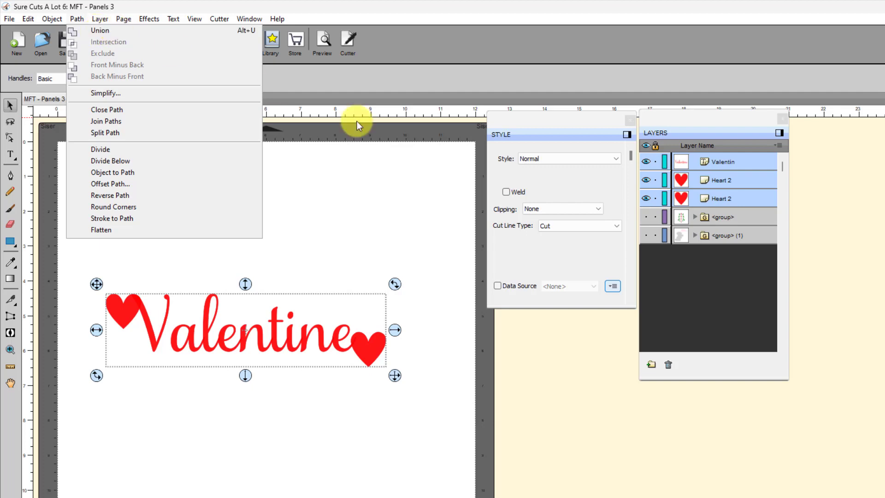
click(390, 201)
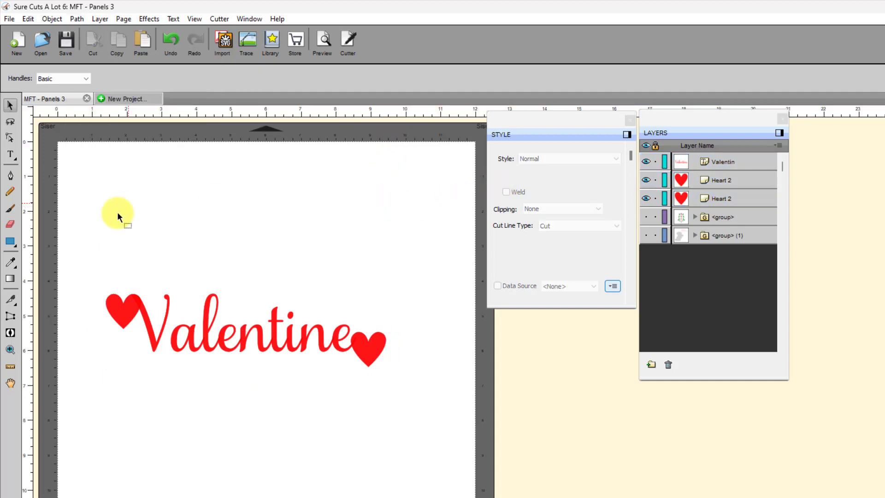
drag(78, 253, 421, 401)
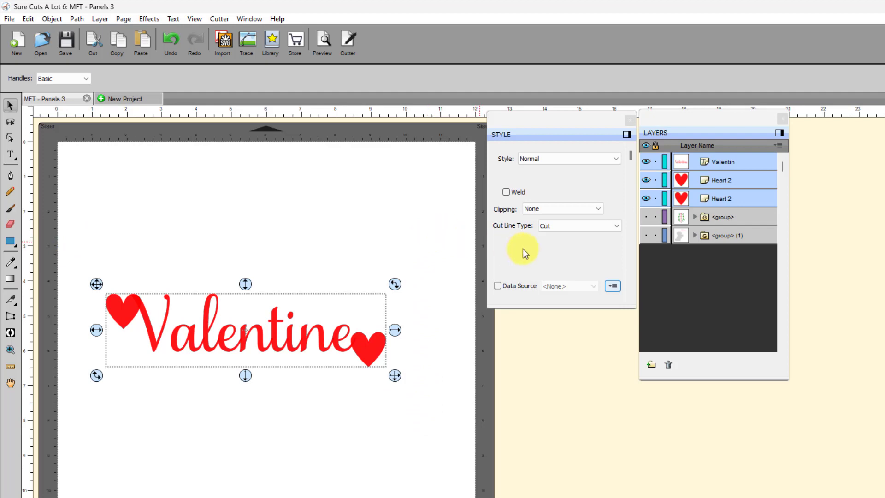
click(505, 192)
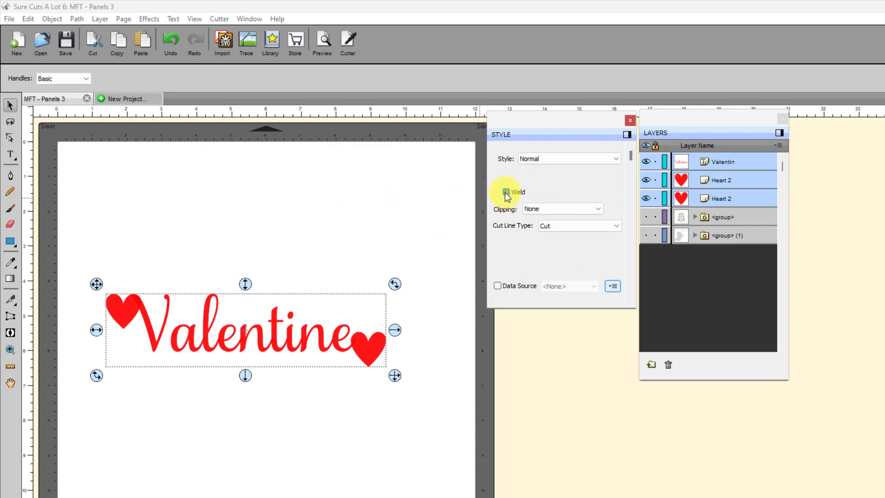
click(322, 43)
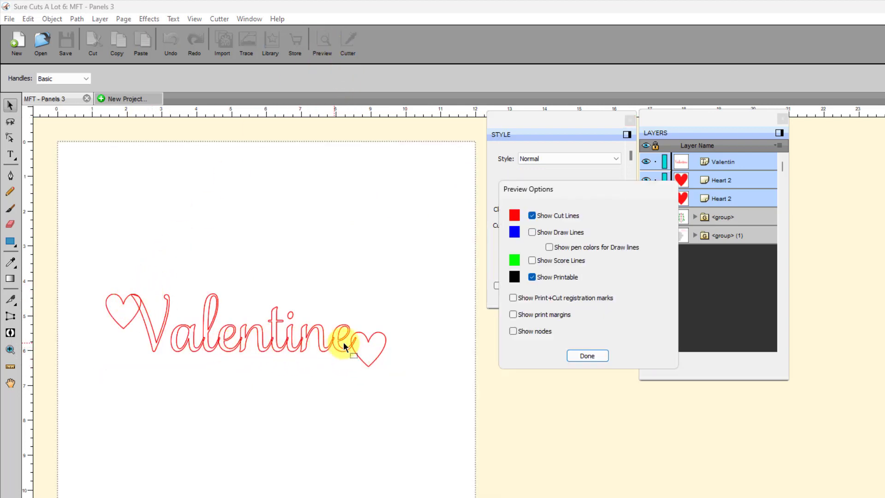
click(593, 360)
Turn on Weld for the Valentine text and both hearts and preview the cut lines.
click(506, 192)
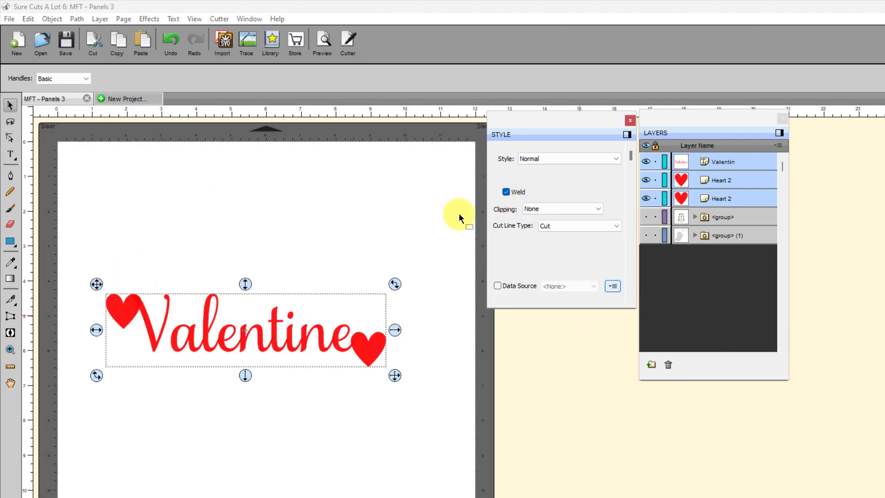
click(316, 41)
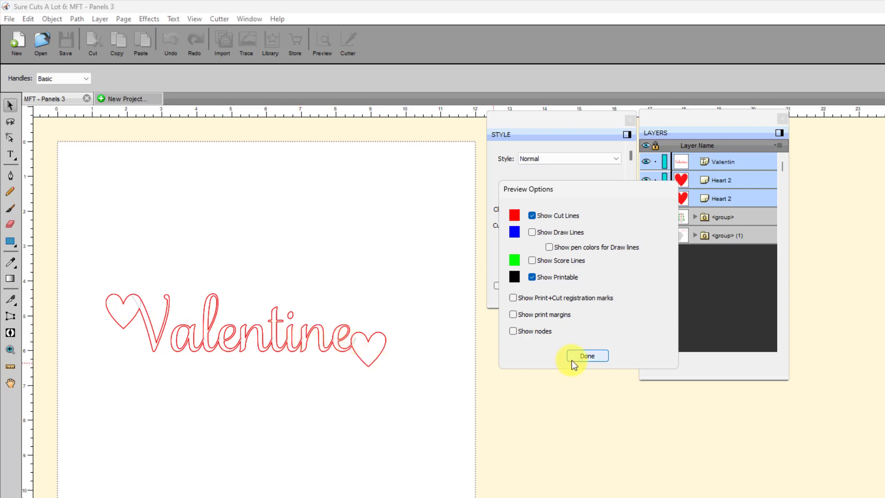
click(584, 356)
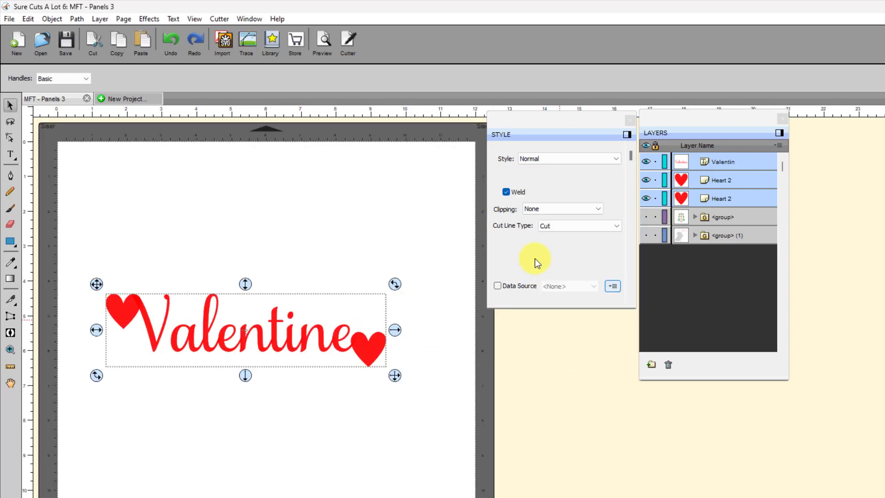
Turn off Weld, shift the heart before the V slightly up and the heart after the final e slightly down.
click(506, 192)
drag(121, 320, 121, 312)
click(198, 474)
click(119, 311)
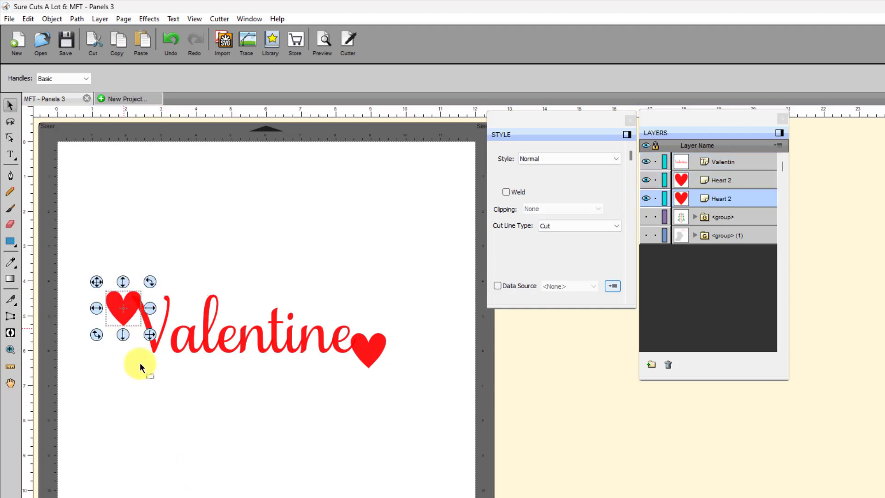
click(361, 352)
drag(362, 351, 368, 355)
click(410, 450)
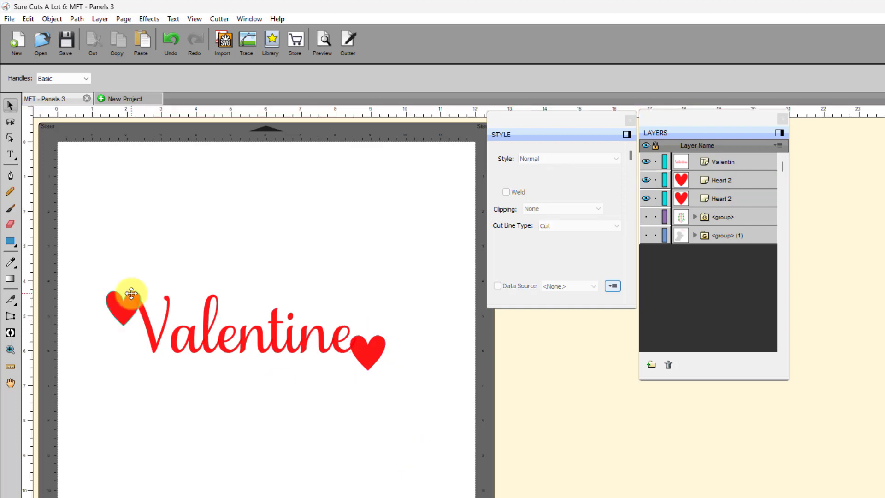
Apply Weld to the Valentine text together with the two repositioned hearts.
drag(71, 263, 389, 422)
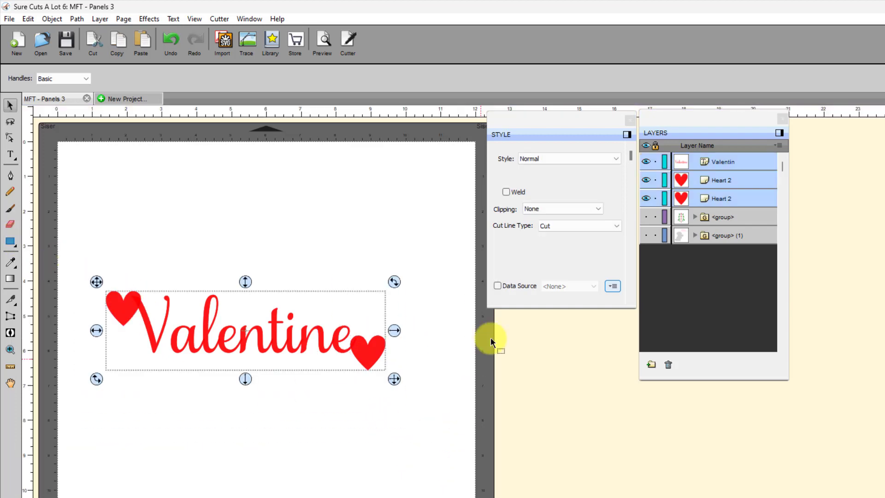
click(506, 192)
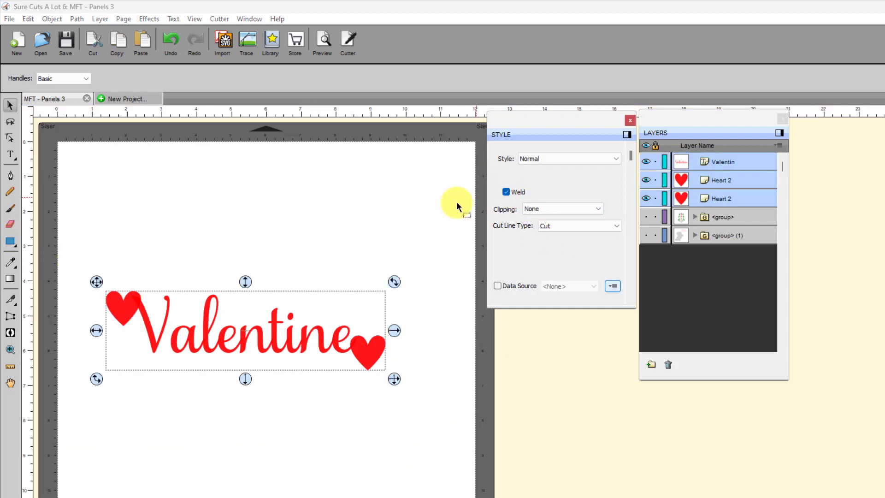
click(362, 208)
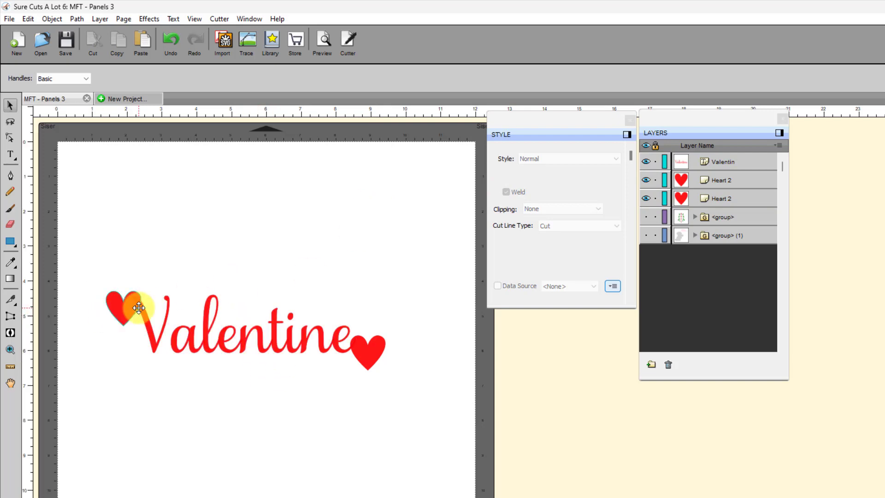
Hide the Valentine text and both heart layers and show the box template group.
click(646, 162)
click(645, 181)
click(646, 198)
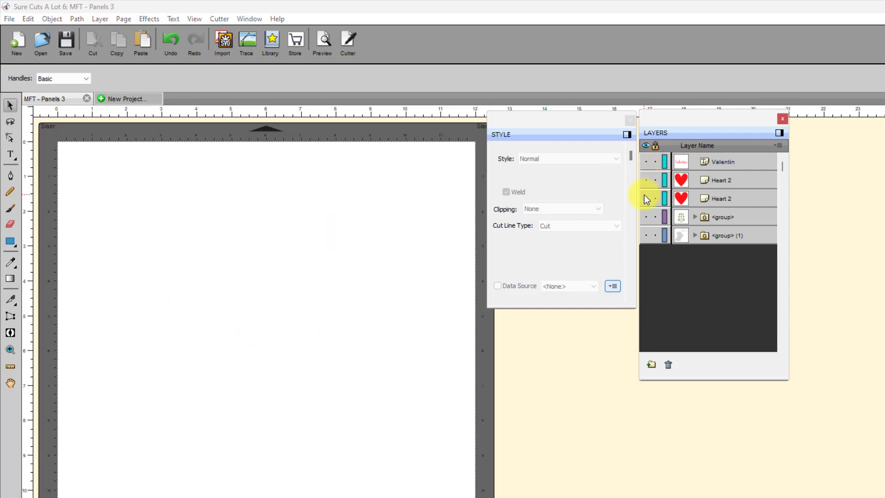
click(647, 235)
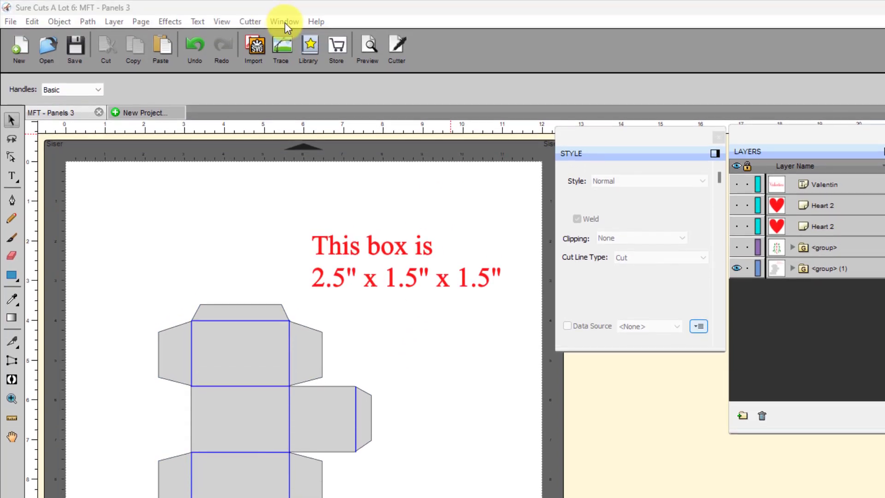
click(284, 21)
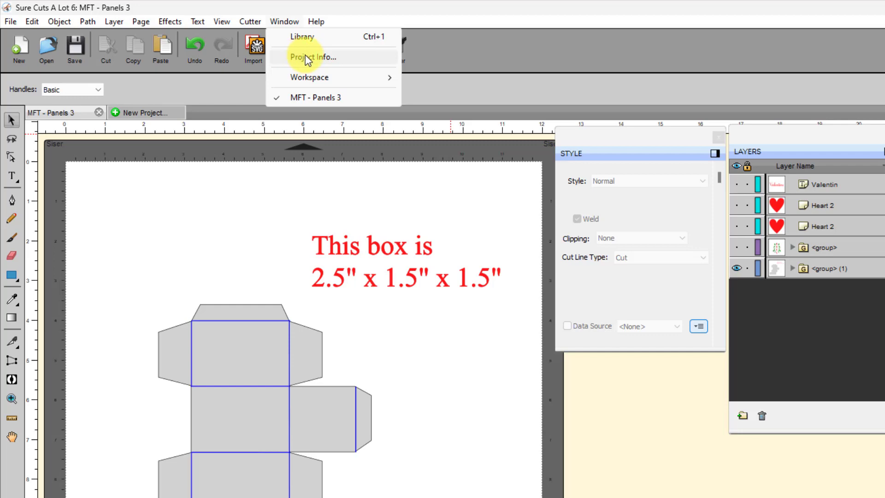
click(336, 200)
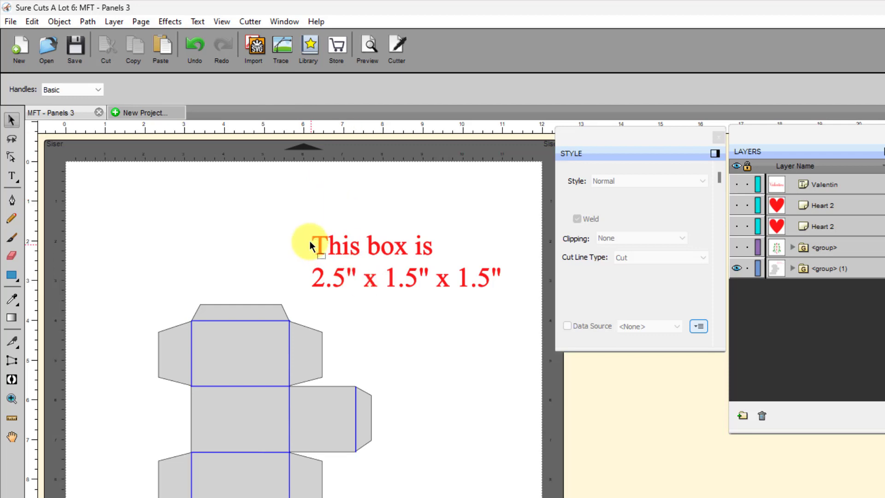
click(341, 241)
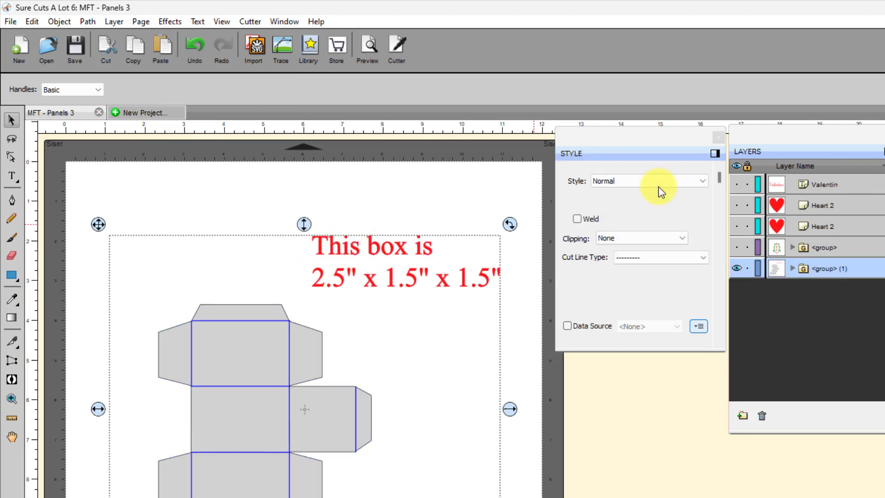
click(450, 214)
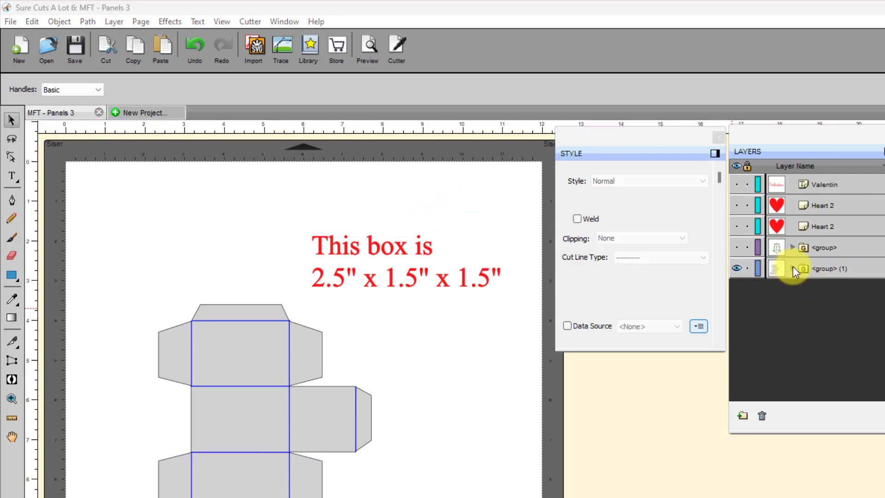
Expand the box template group and its subgroup and check the cut line type of the size text, Score Lines and Cut Layer.
click(792, 268)
click(828, 290)
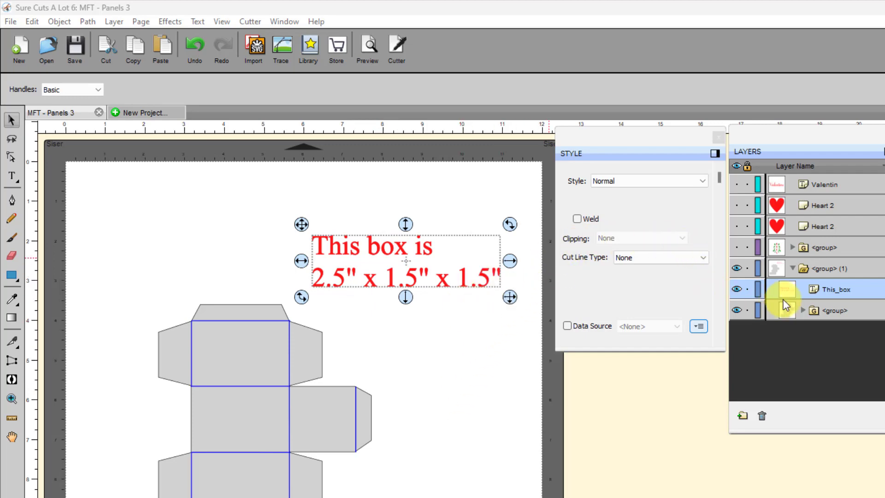
click(823, 312)
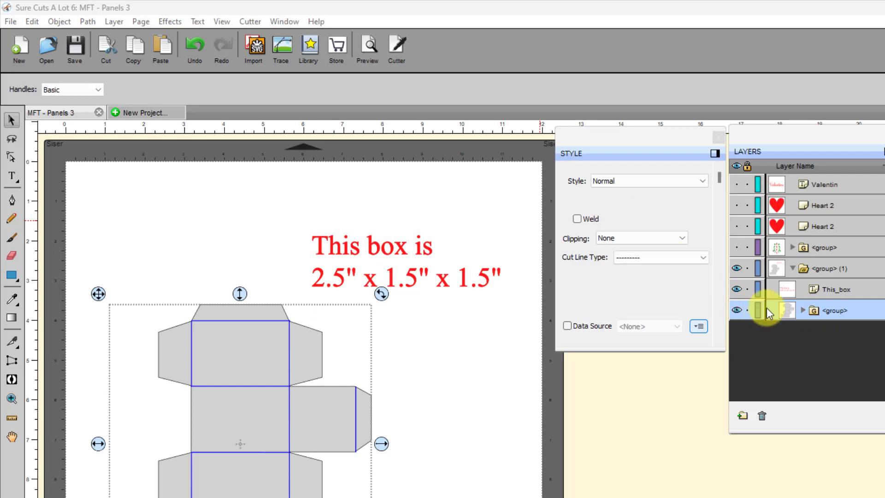
click(801, 310)
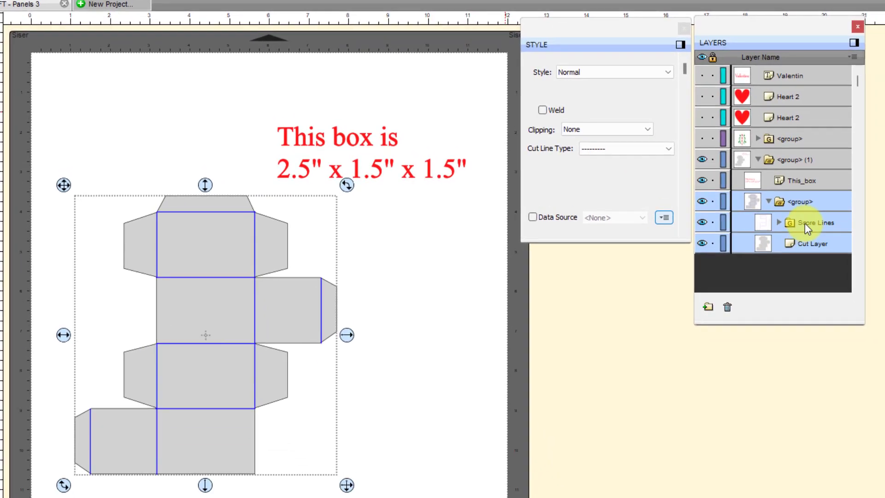
click(805, 223)
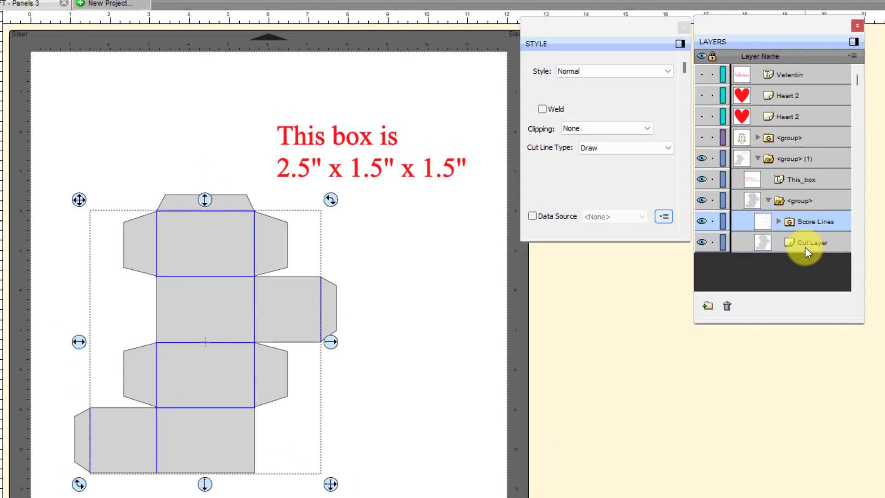
click(804, 247)
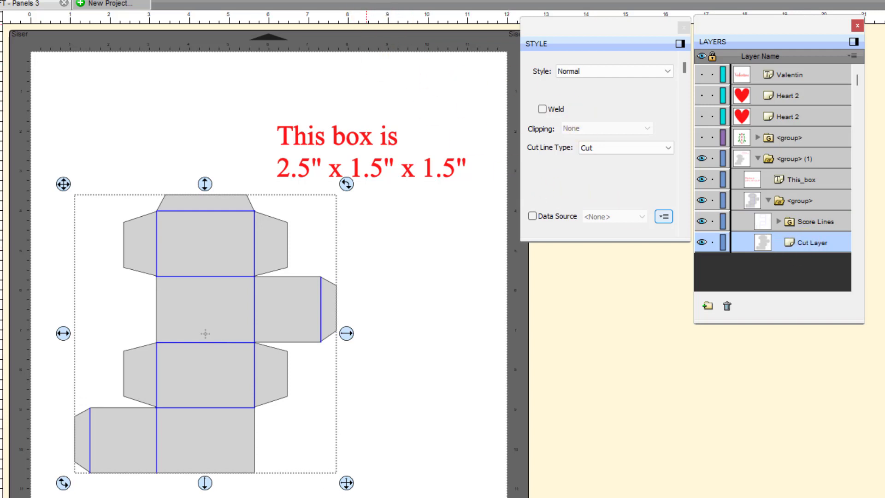
click(789, 222)
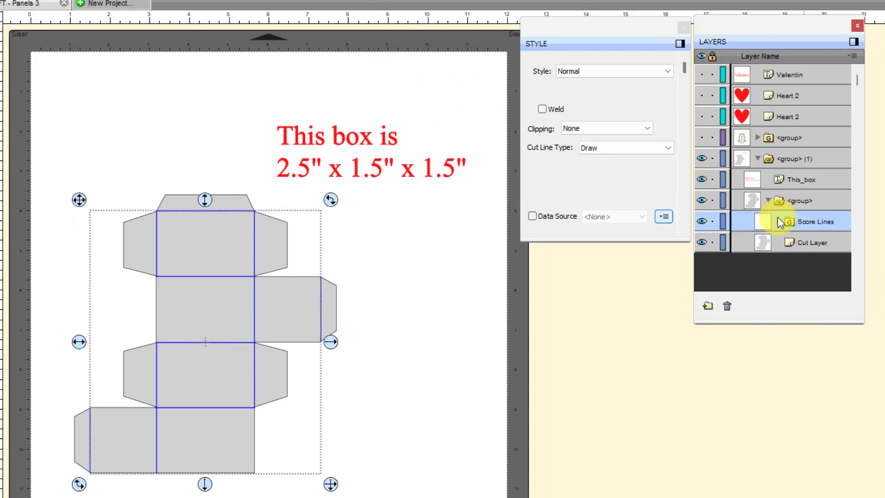
click(798, 242)
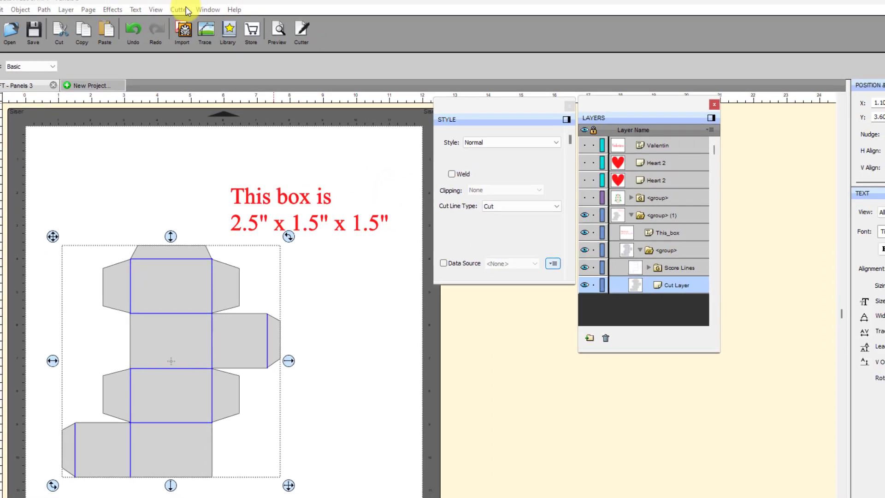
Switch the active cutter to SkyCut and check the tool assigned to the Cut Layer and the Score Lines.
click(182, 10)
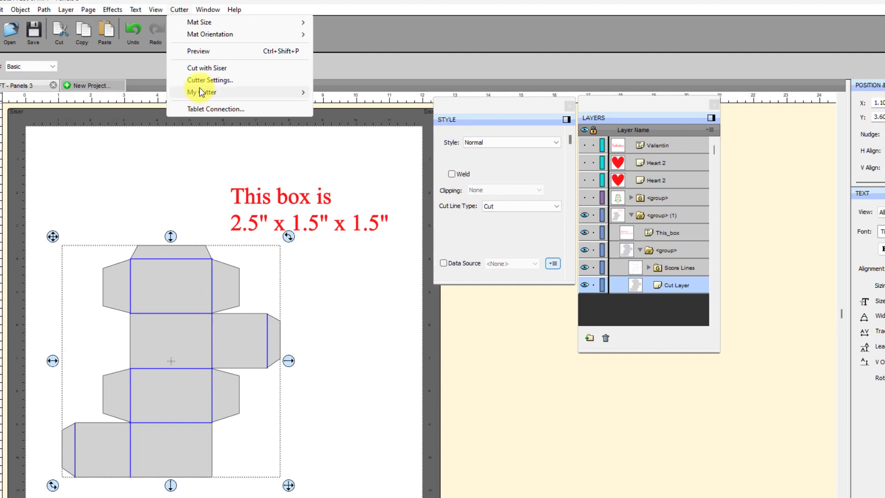
mouse_move(202, 93)
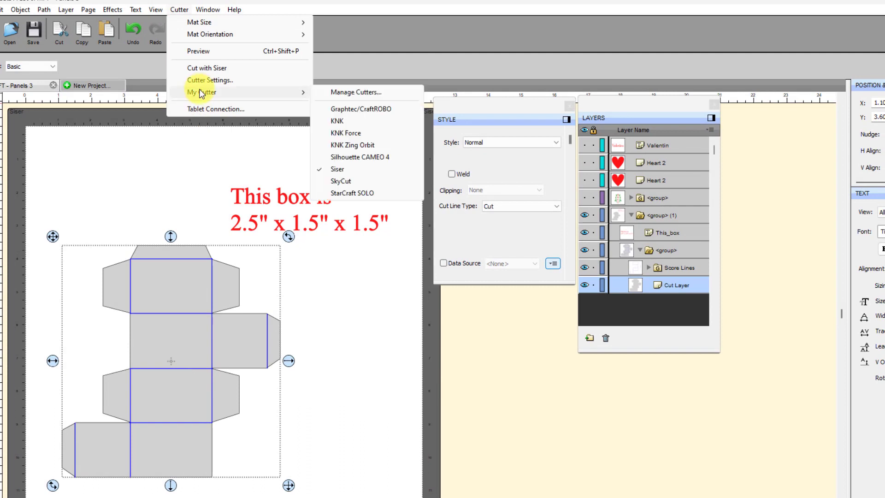
click(341, 181)
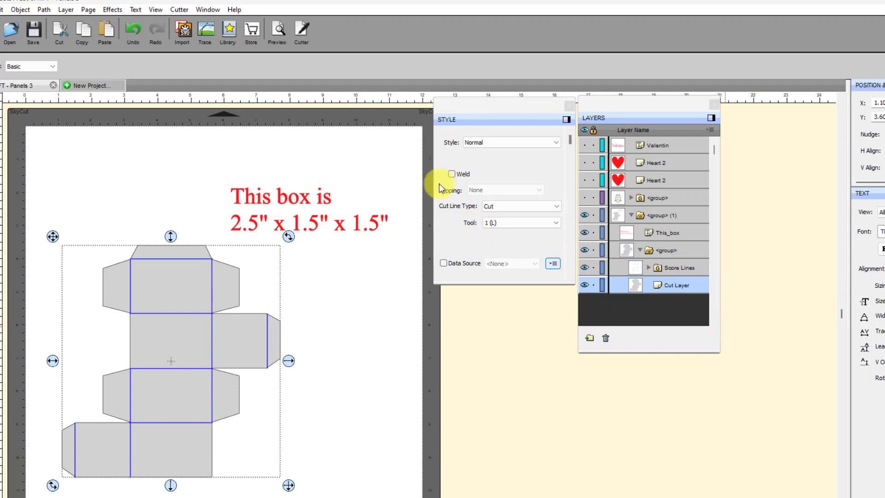
click(556, 224)
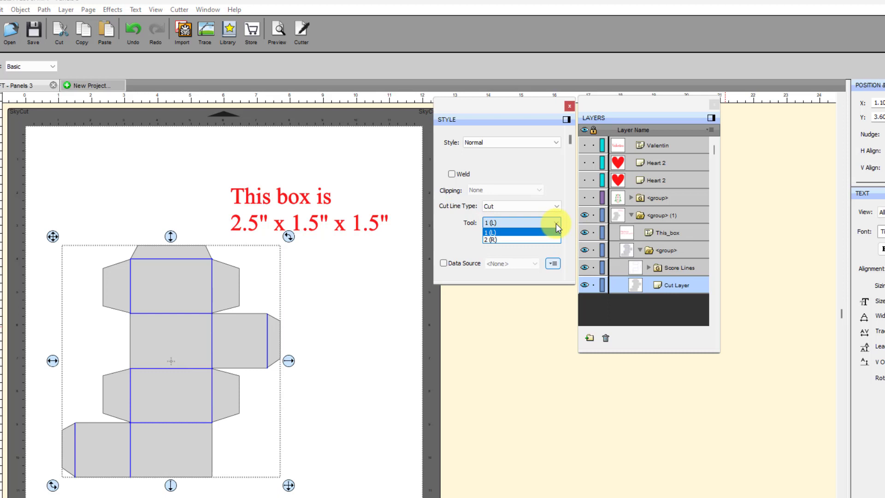
click(556, 224)
click(666, 270)
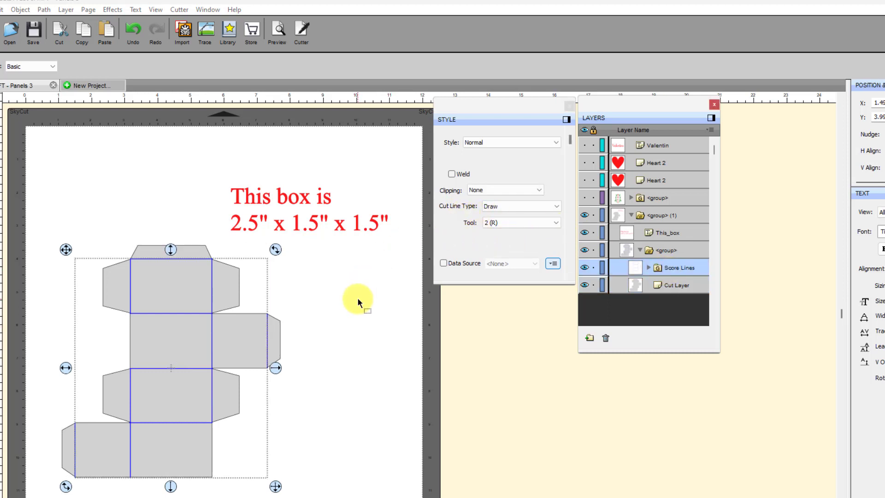
Examine the cut settings for tool 1 (L) and tool 2 (R), and leave without cutting.
click(304, 34)
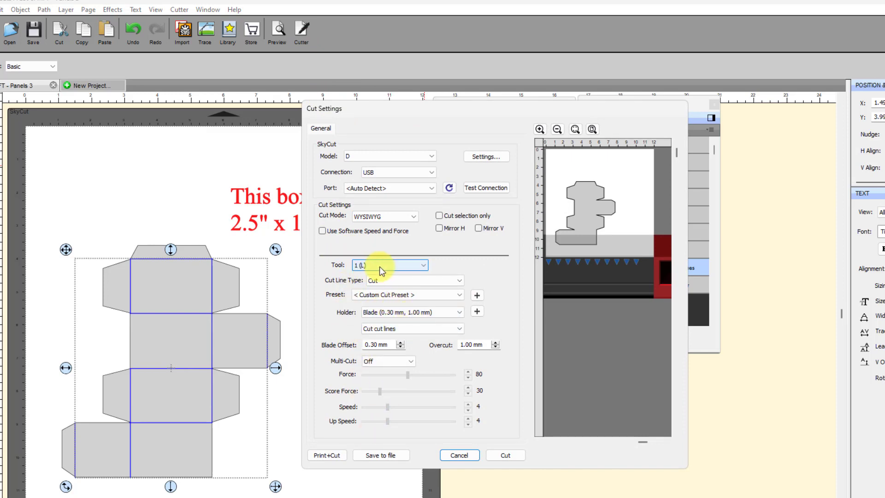
click(423, 265)
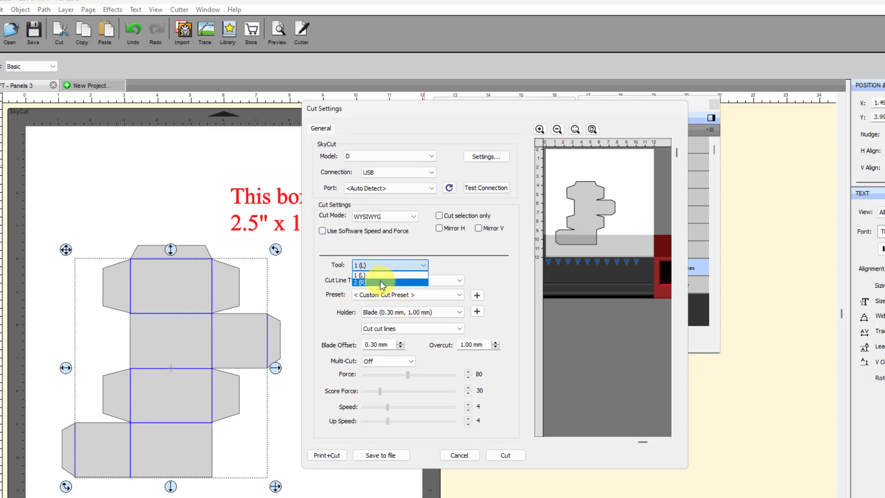
click(381, 282)
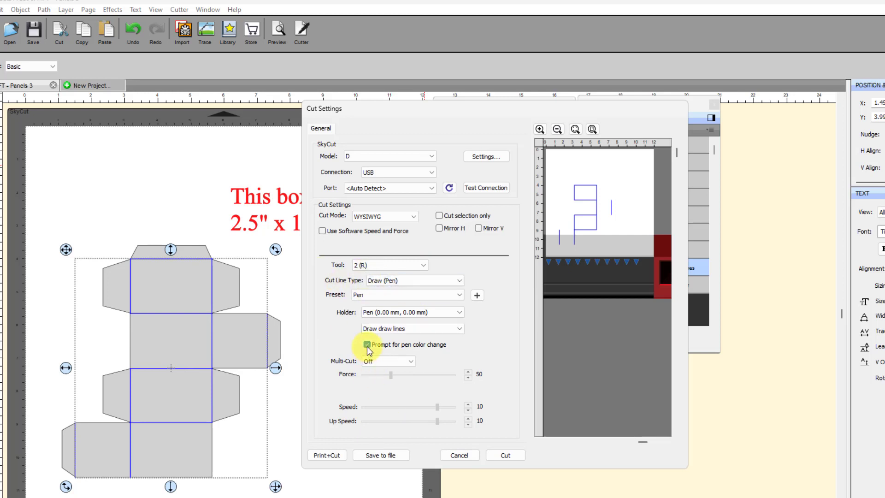
click(458, 455)
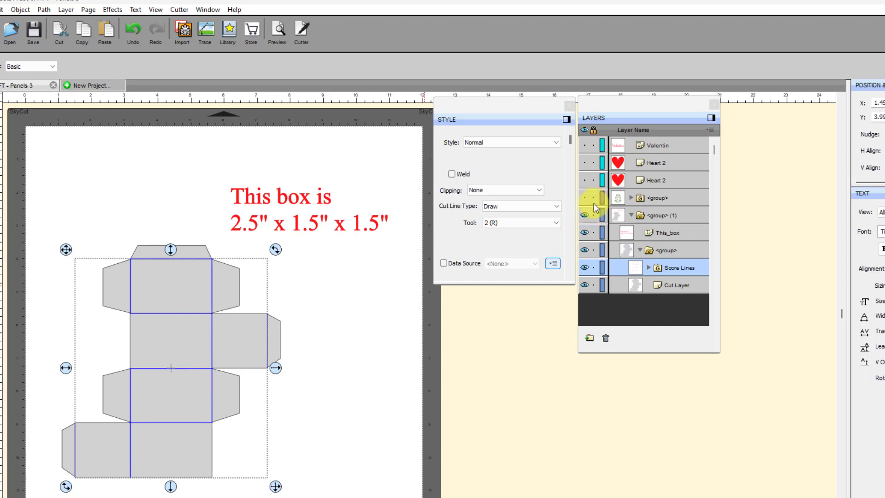
Hide the box template group, show the NOEL gift tag group and expand it to list its sublayers.
click(583, 215)
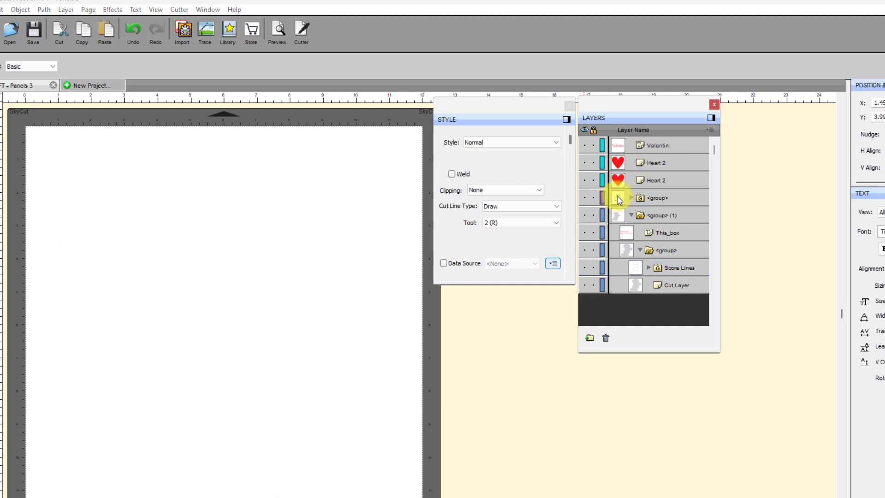
click(584, 198)
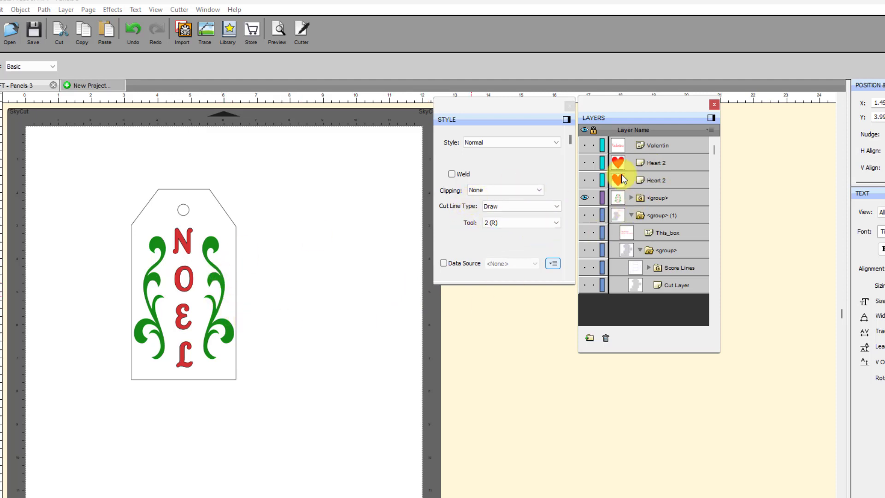
click(631, 198)
click(366, 316)
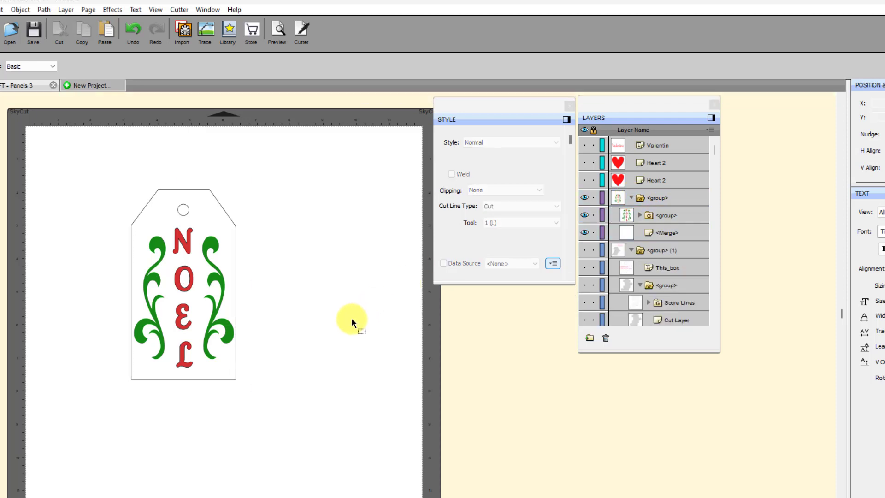
drag(297, 376, 131, 285)
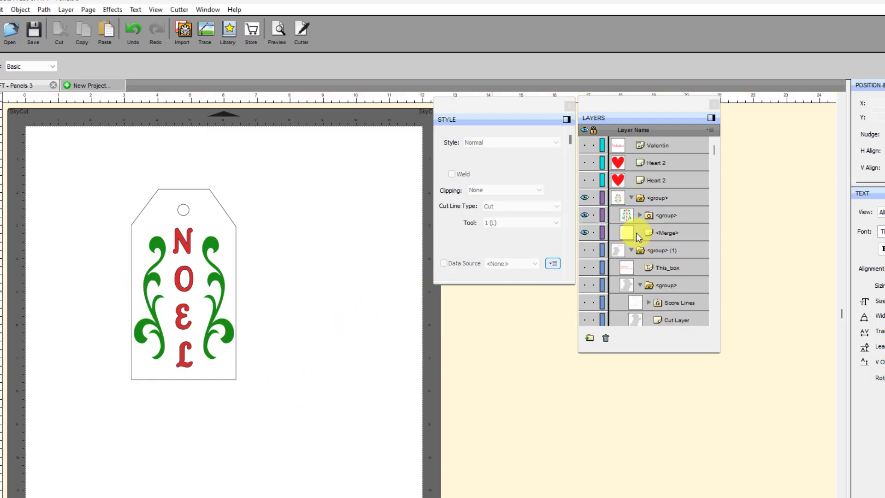
Check the cut line type of the NOEL artwork subgroup and the tag outline, and set the artwork subgroup's type to Cut.
click(659, 216)
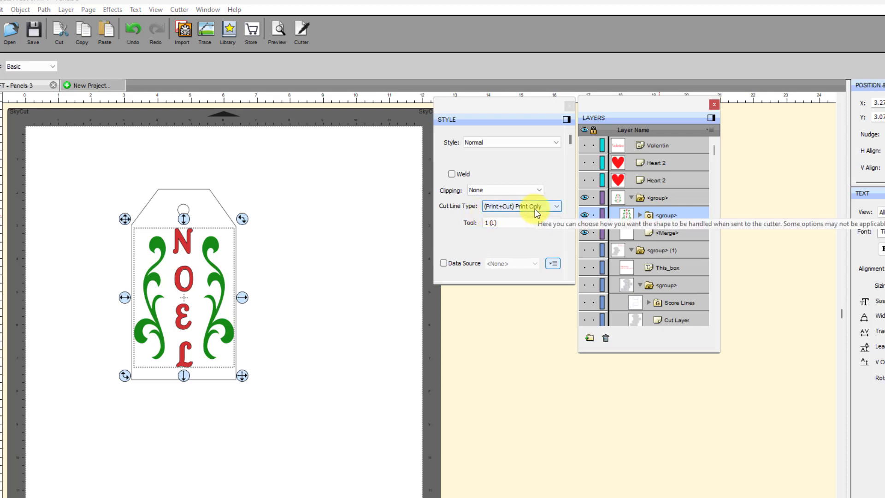
click(660, 232)
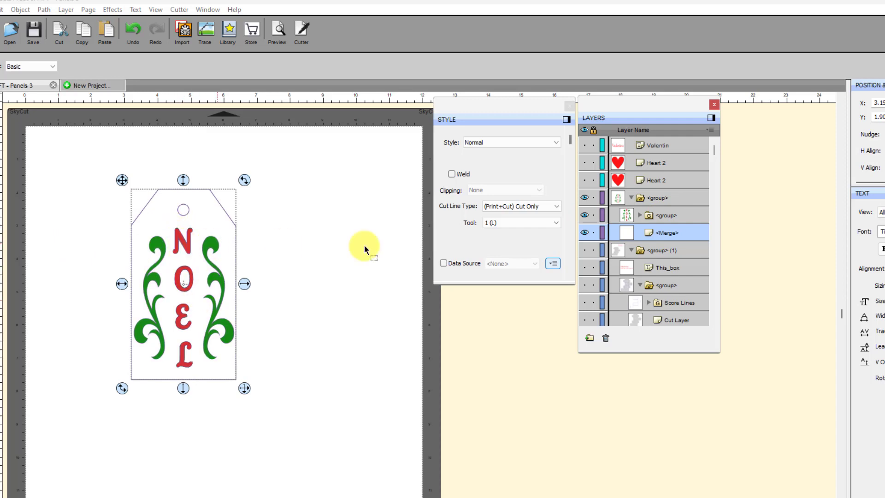
click(665, 216)
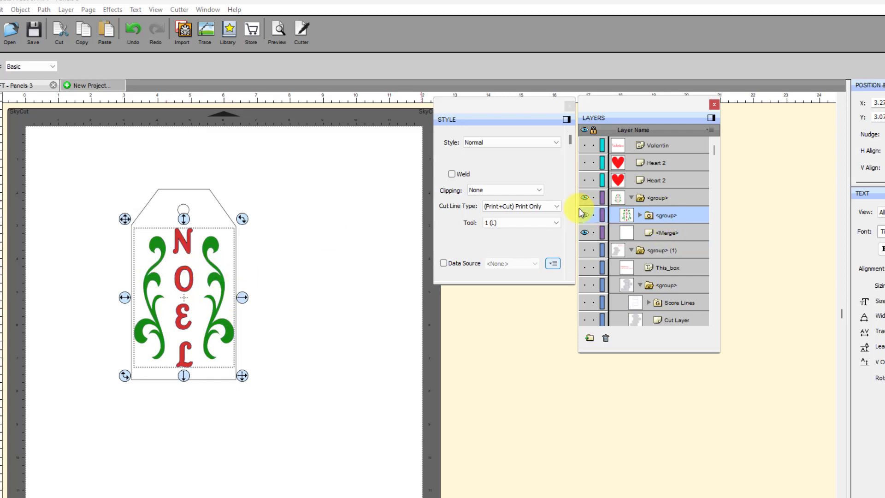
click(538, 206)
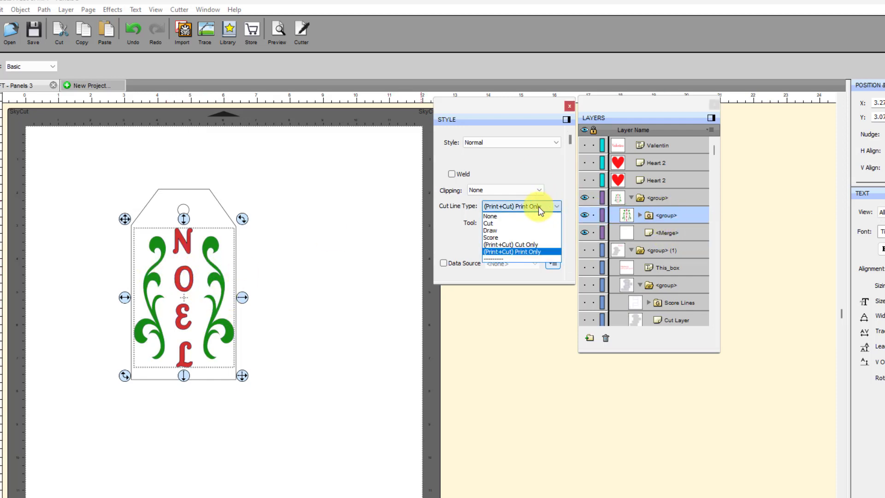
click(496, 223)
click(370, 268)
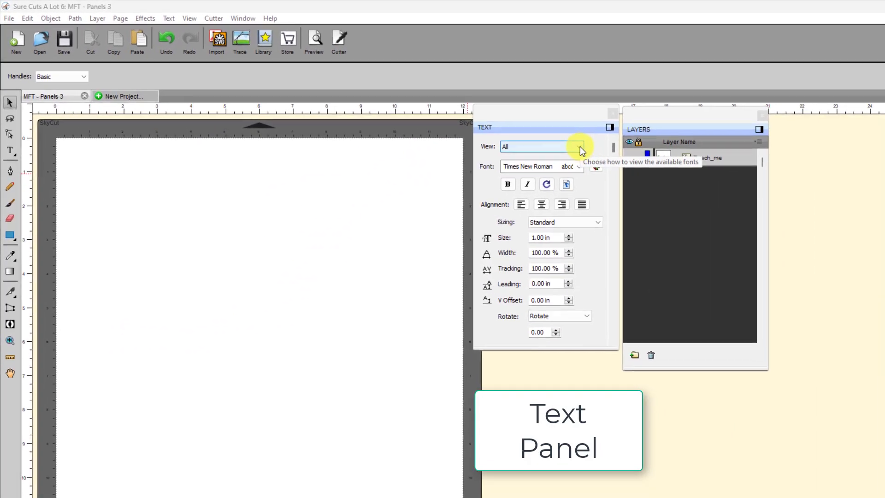
Limit the font list to Favorites and choose the Samantha Upright PRO font.
click(477, 121)
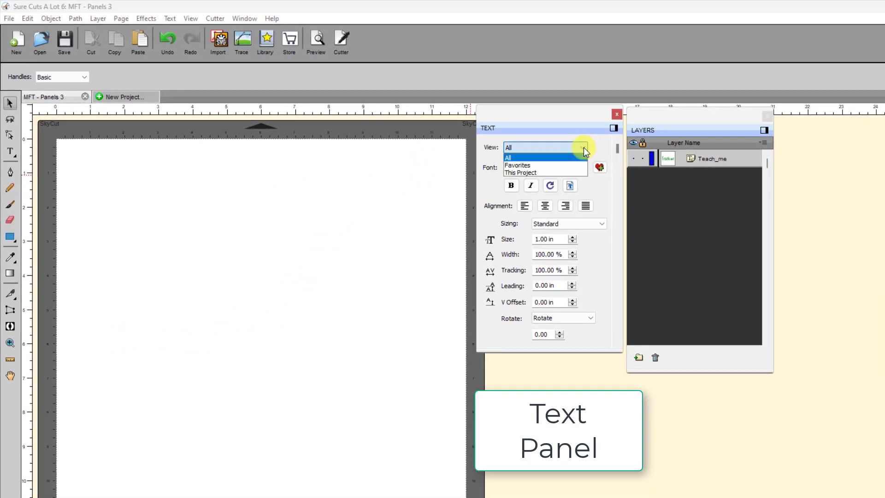
click(517, 166)
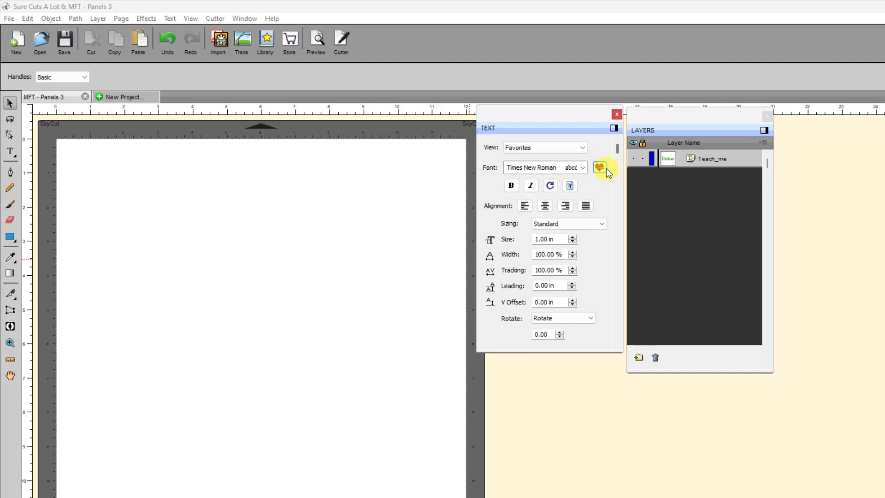
click(583, 167)
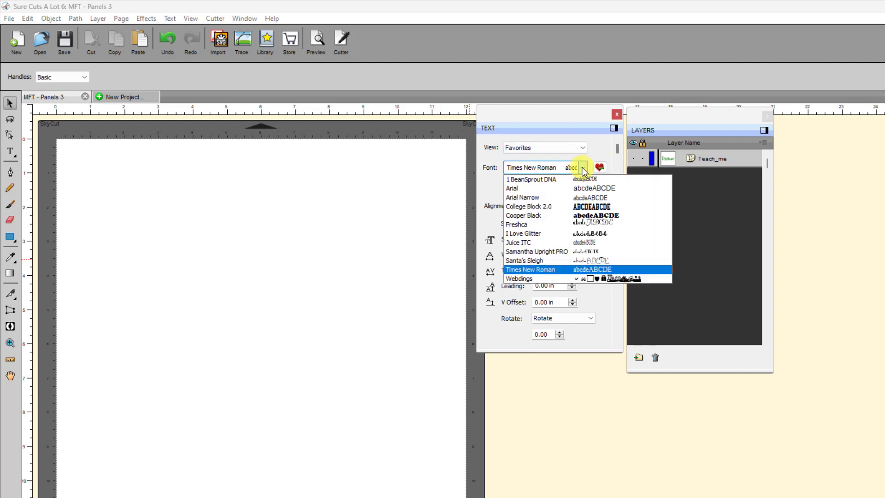
click(523, 252)
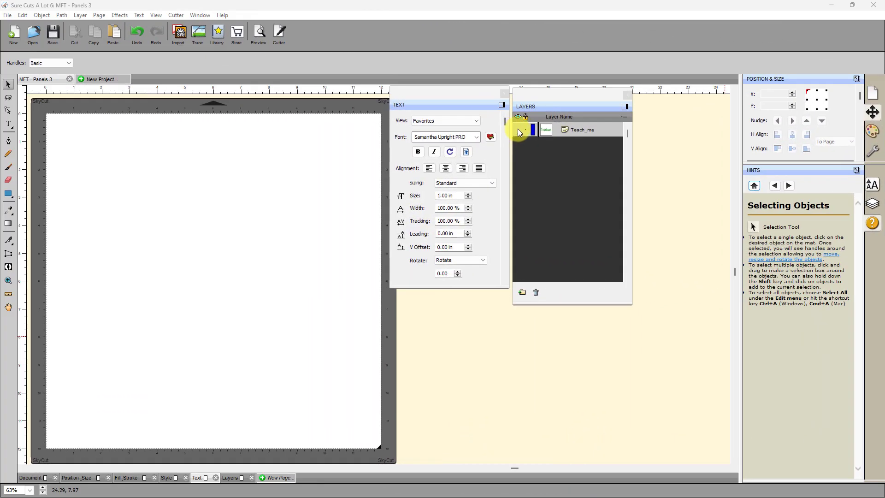
Show the "Teach me" text layer, preview the text's cut lines and close the preview.
click(518, 130)
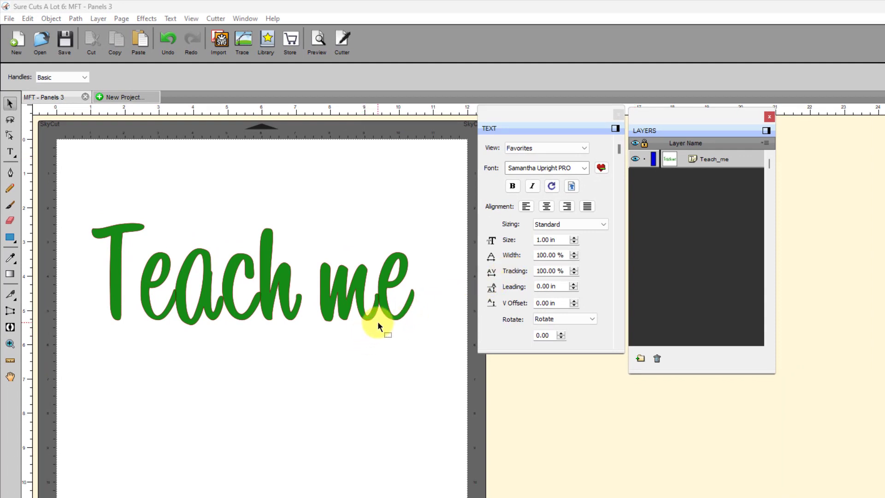
click(206, 296)
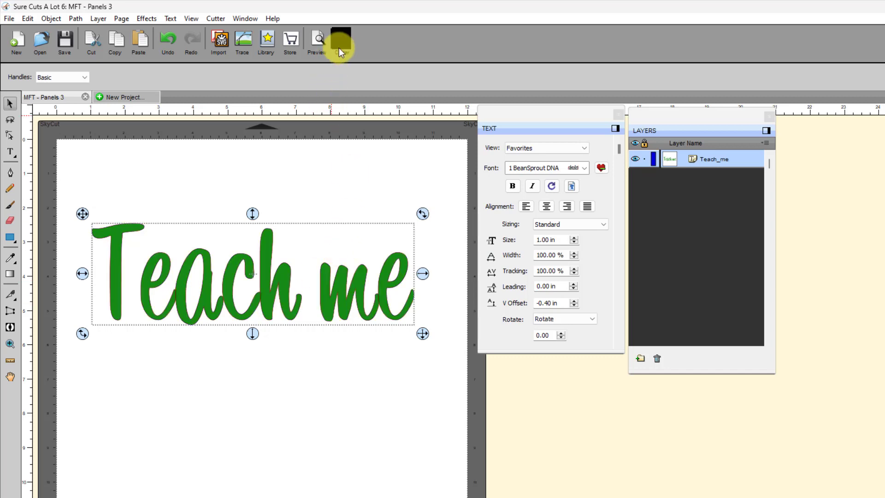
click(319, 40)
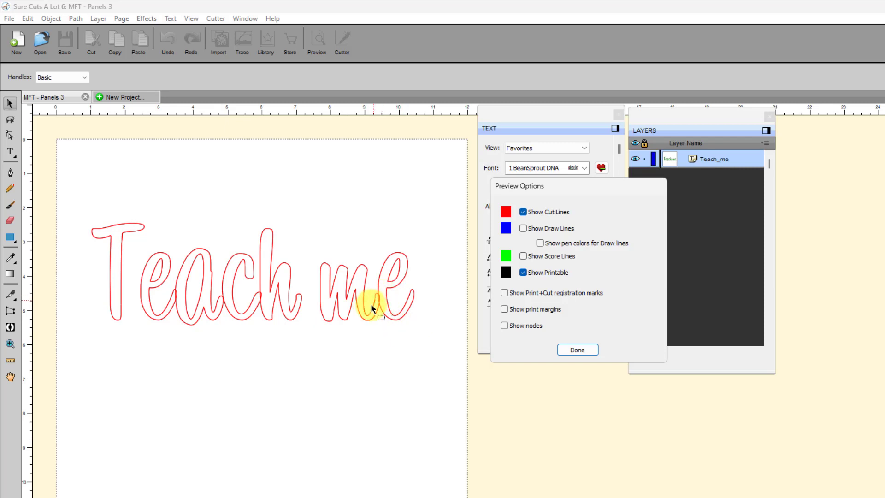
click(570, 350)
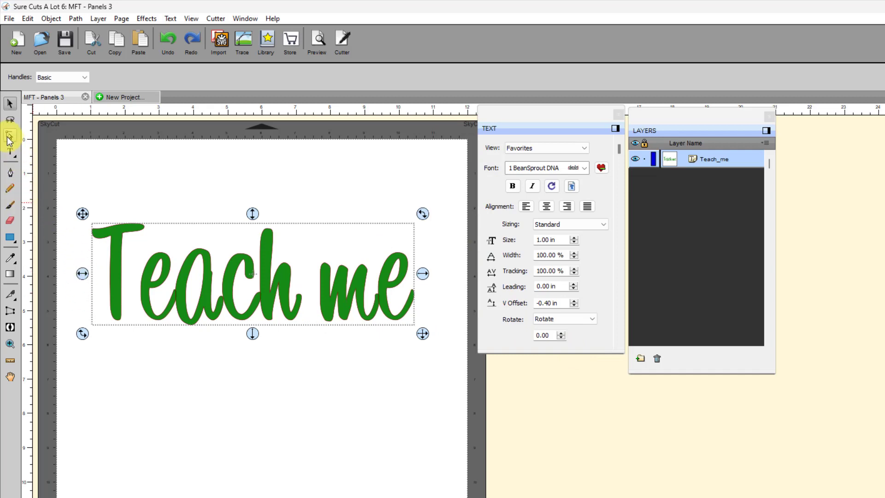
Set the tracking of the letter T in "Teach me" to 80 % using the Text tool.
click(11, 153)
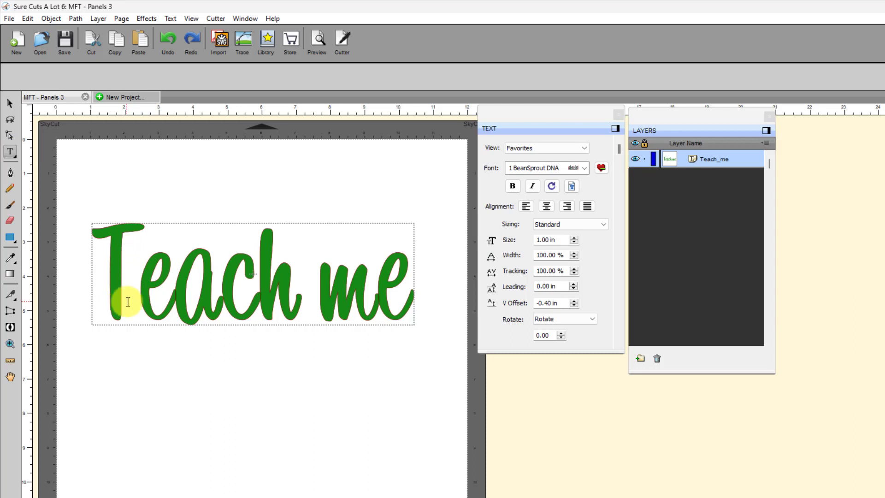
drag(154, 301, 159, 300)
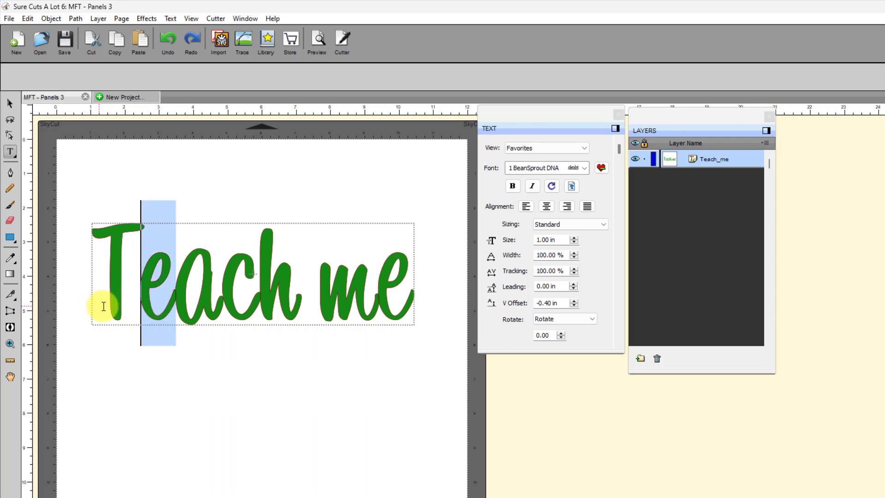
drag(99, 306, 134, 306)
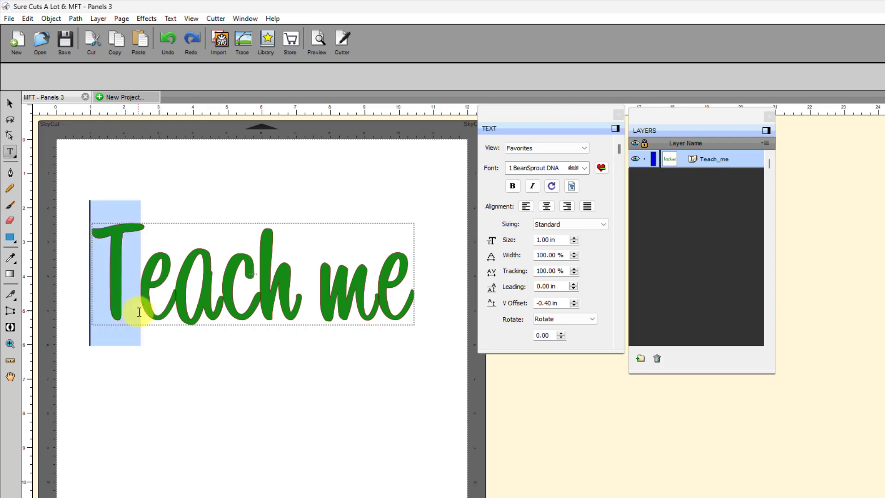
click(574, 274)
click(574, 274)
click(573, 274)
click(574, 274)
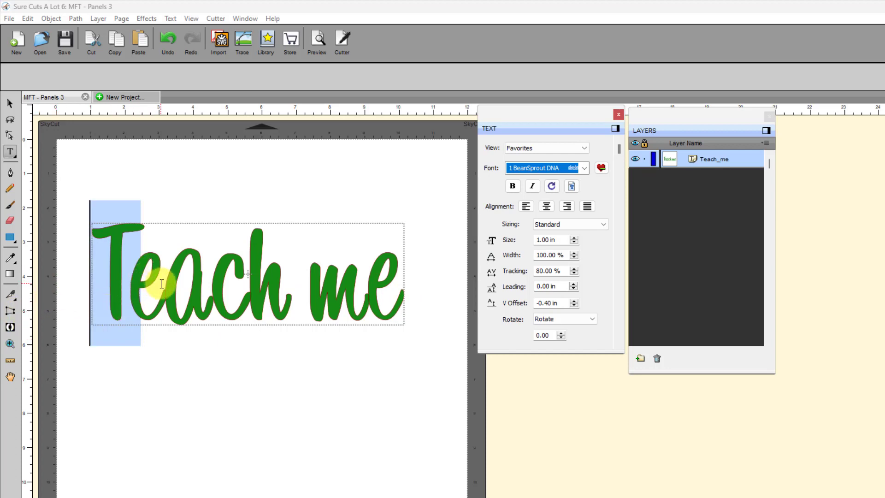
Set the tracking of the first letter e in "Teach me" to 90 %.
click(137, 280)
drag(138, 280, 157, 278)
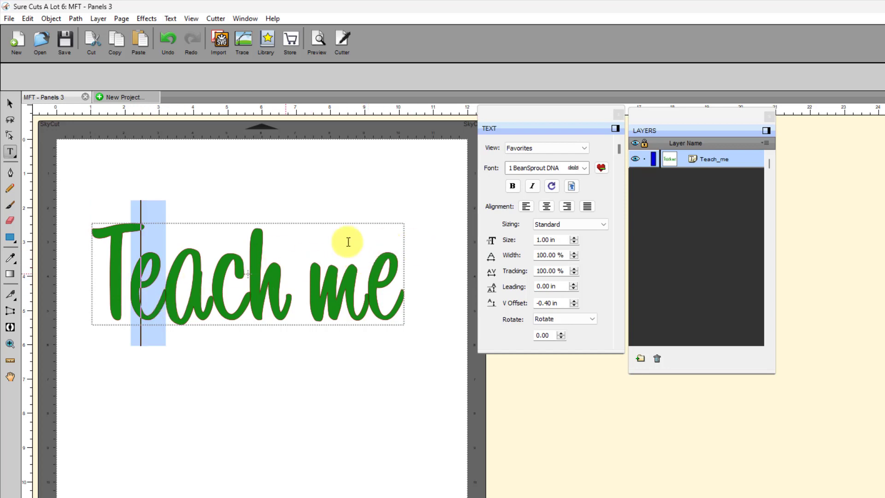
click(574, 274)
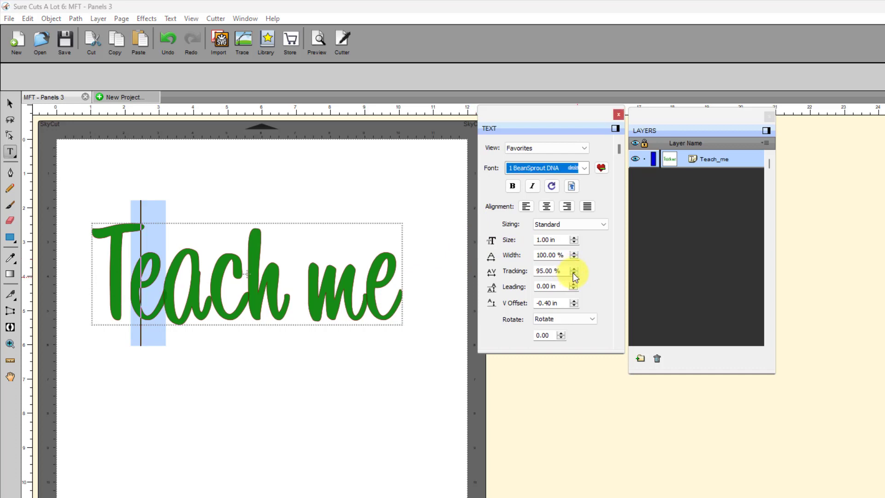
click(574, 275)
click(240, 367)
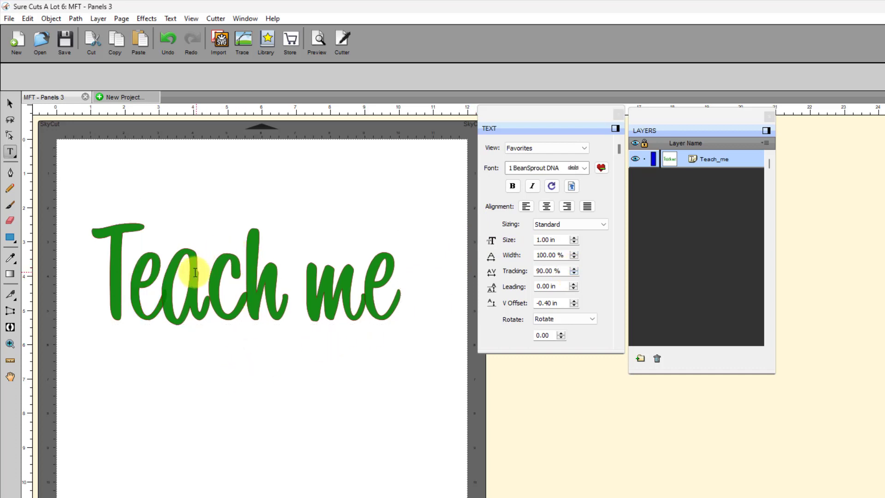
Set the tracking of the letter a in "Teach me" to 90 %.
drag(162, 280, 196, 280)
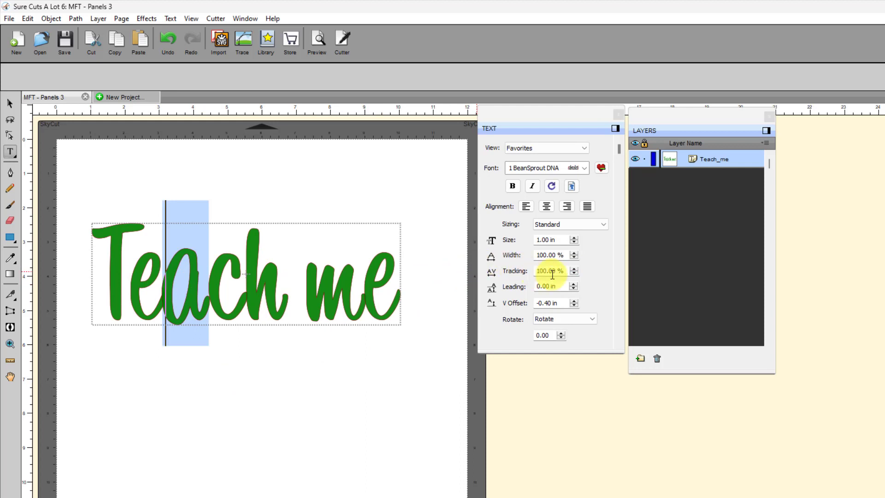
click(573, 273)
click(573, 273)
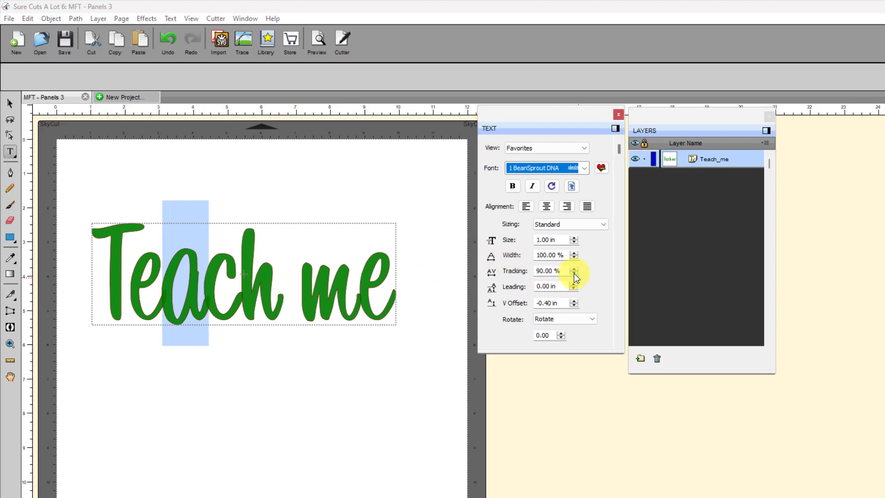
click(318, 348)
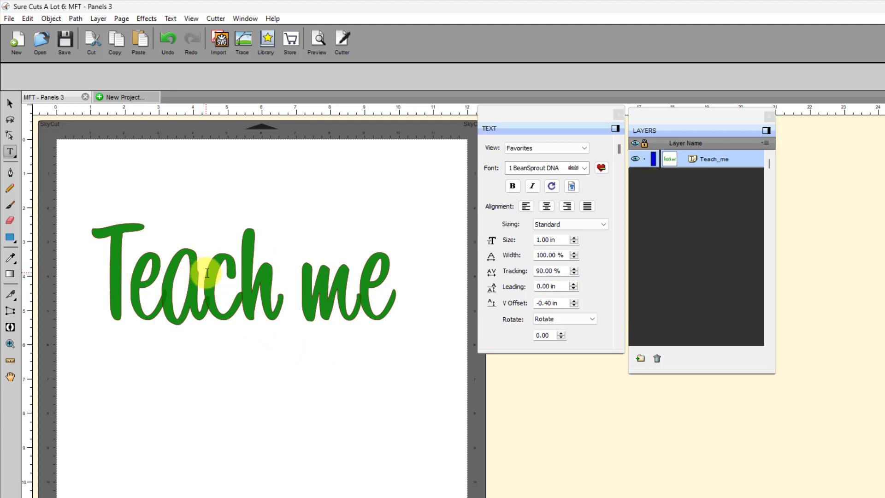
Reduce the tracking of the remaining letters "ch me" to 90 %, raise it again by one increment and deselect the text.
drag(206, 258, 434, 286)
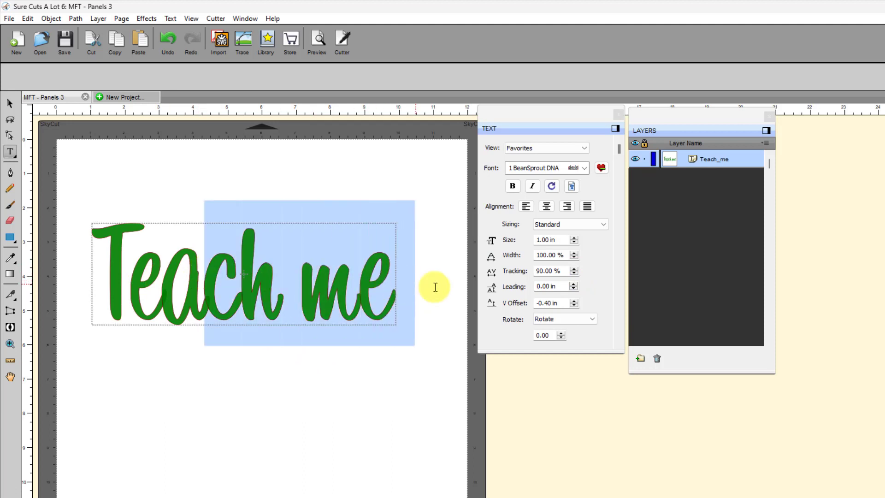
click(574, 274)
click(574, 275)
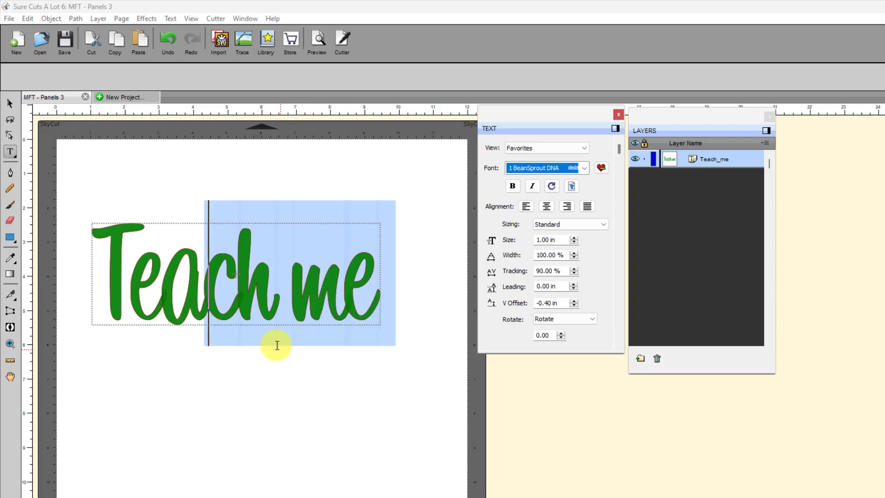
click(573, 269)
click(315, 392)
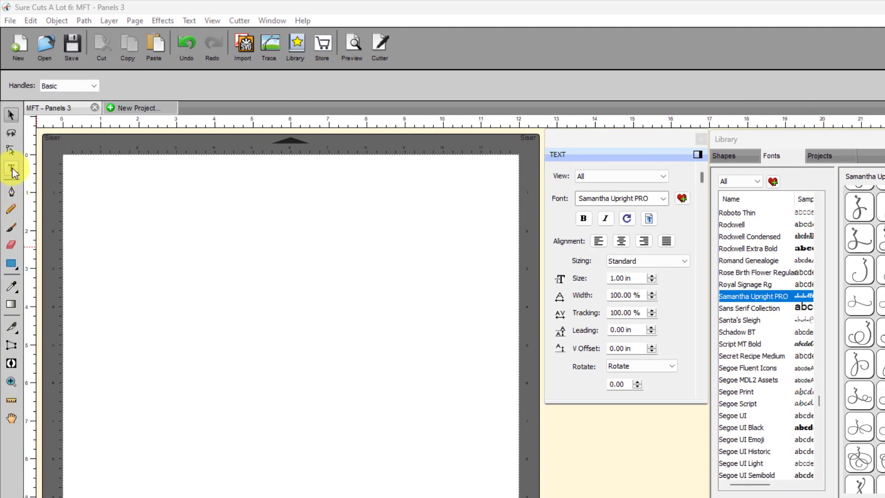
Add the two-line text "This is an" / "example" in Samantha Upright PRO on the page and finish text editing.
click(11, 169)
click(207, 305)
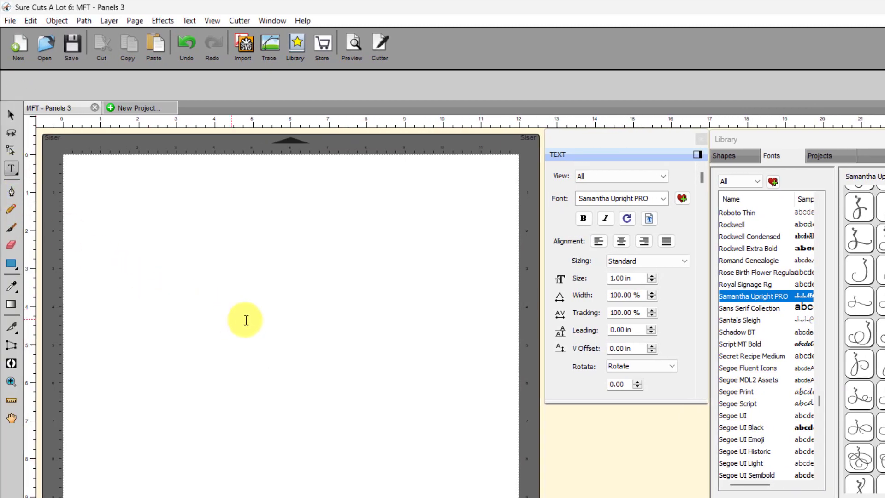
text(T)
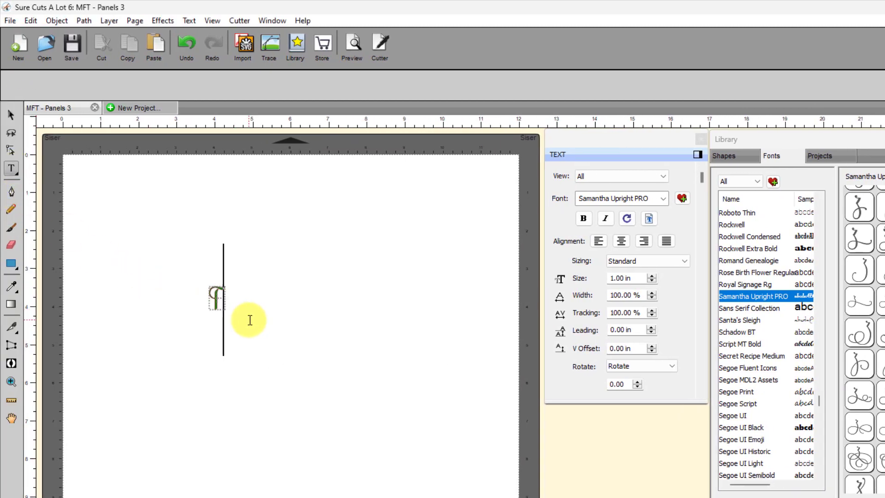
text(his is an)
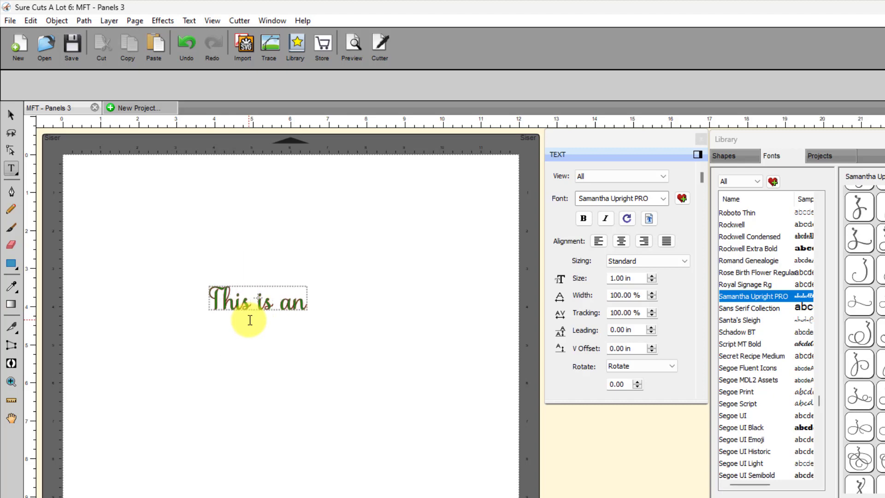
key(Return)
text(exa)
text(m)
key(BackSpace)
text(amp)
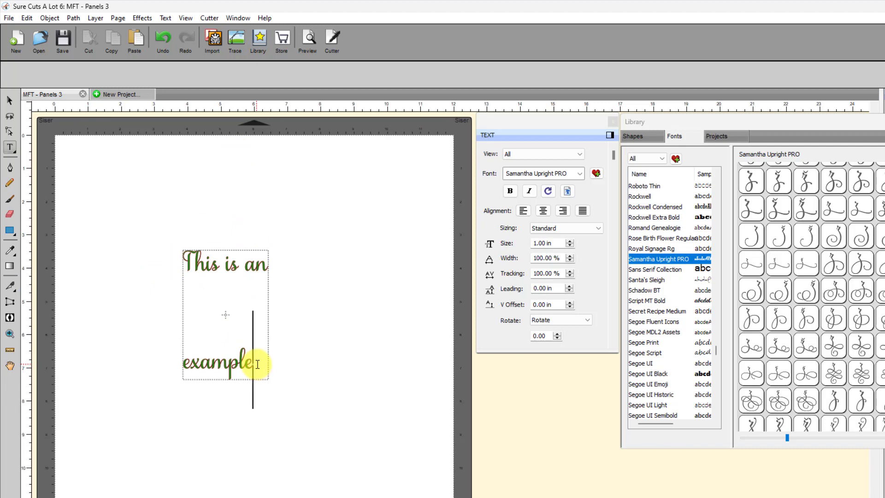
key(ctrl+shift)
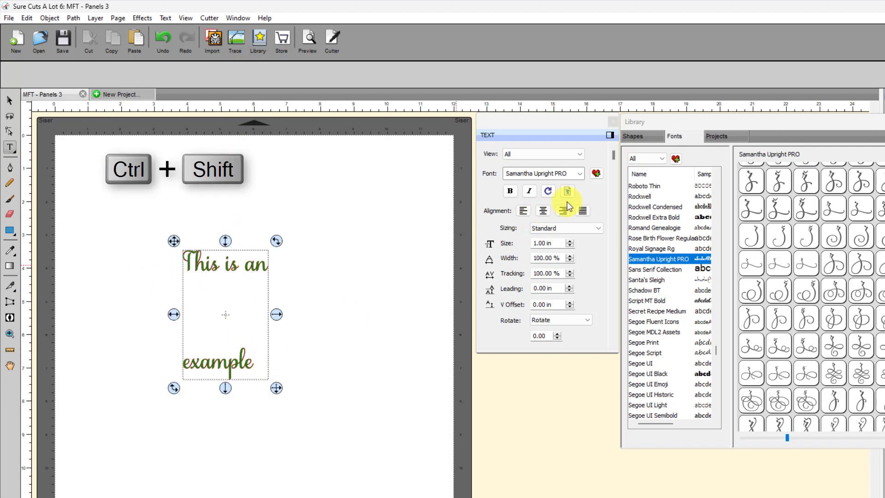
Reduce the leading of the two-line text "This is an / example" to -2.00 in.
click(568, 291)
click(569, 291)
click(568, 291)
click(569, 291)
click(569, 291)
click(568, 291)
click(569, 291)
click(568, 291)
click(569, 291)
click(569, 292)
click(568, 291)
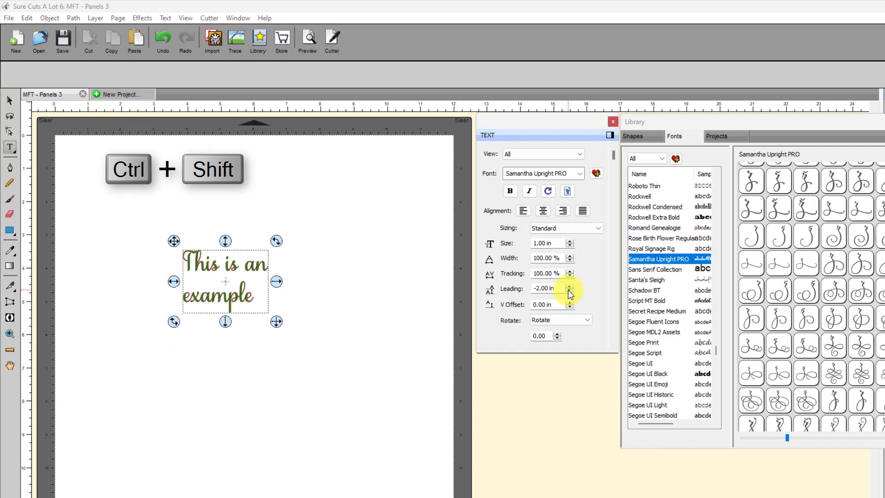
Reopen the two-line example text for editing and add the words "of leading".
click(256, 299)
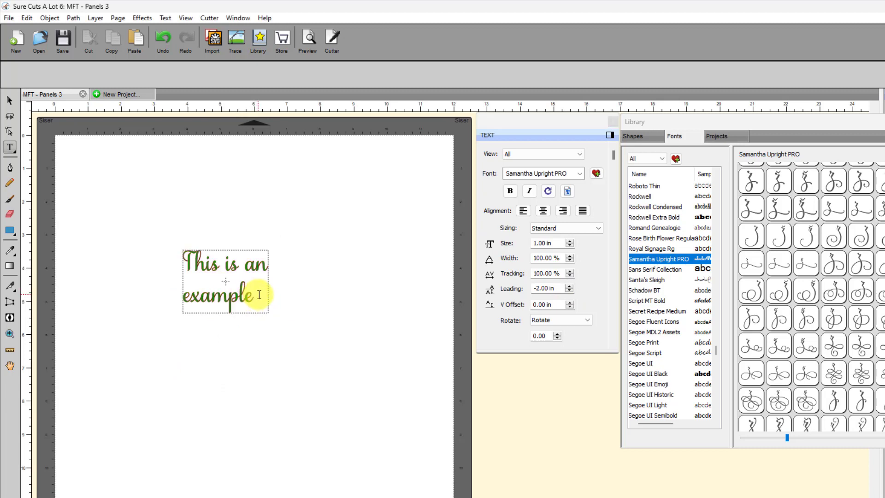
click(257, 297)
text(of)
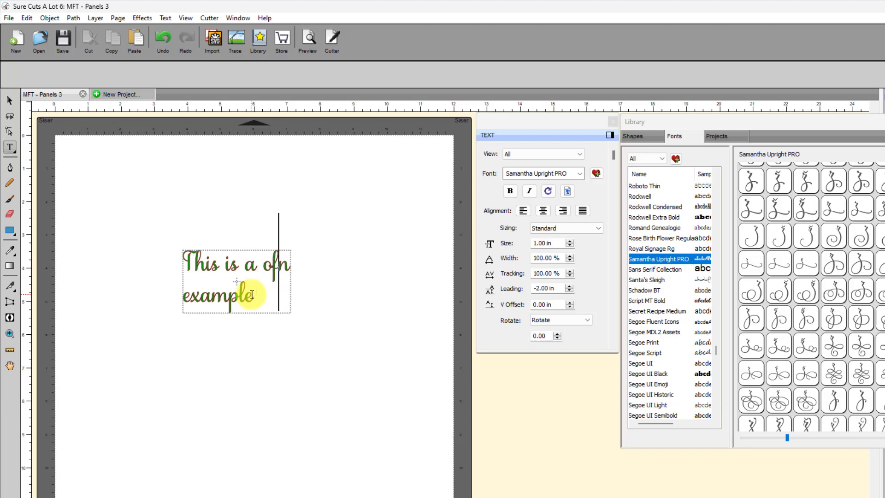
key(BackSpace)
key(BackSpace)
key(BackSpace)
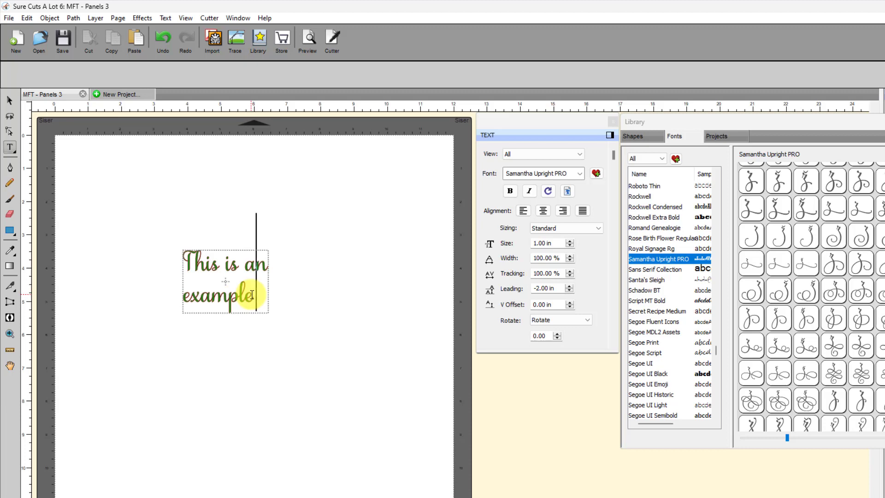
text(of)
key(BackSpace)
key(BackSpace)
text(of leaxi)
key(BackSpace)
key(BackSpace)
text(ding)
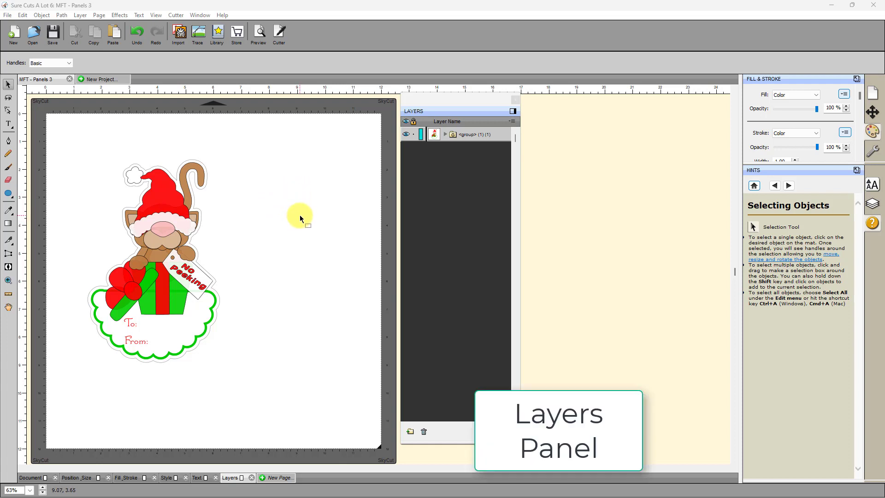
Expand the gnome artwork's top-level group and its nested group in the layer list, and remove empty layers.
click(443, 134)
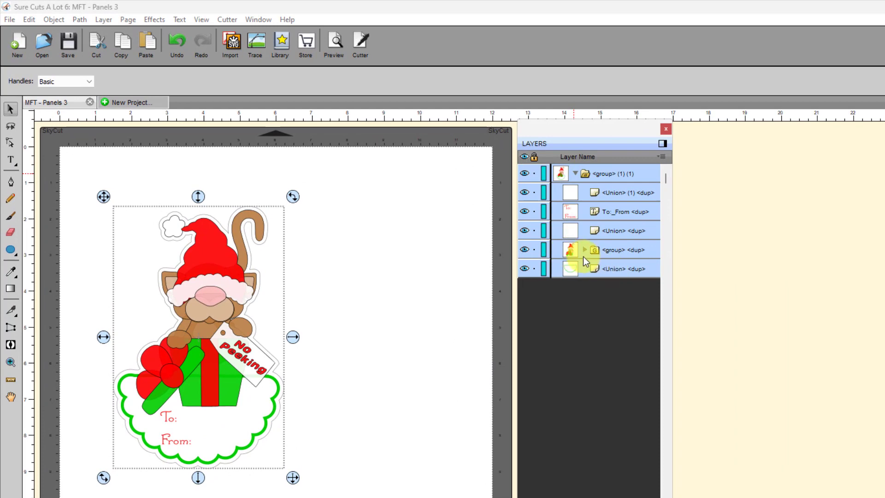
click(584, 250)
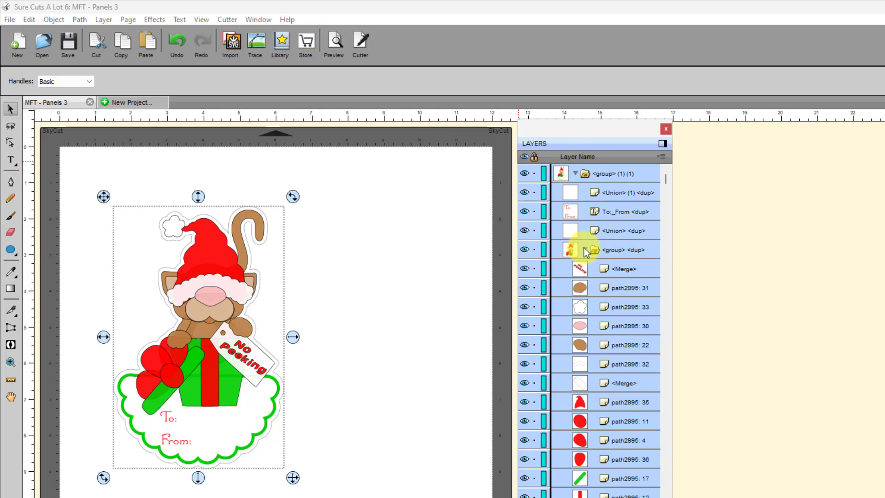
click(662, 156)
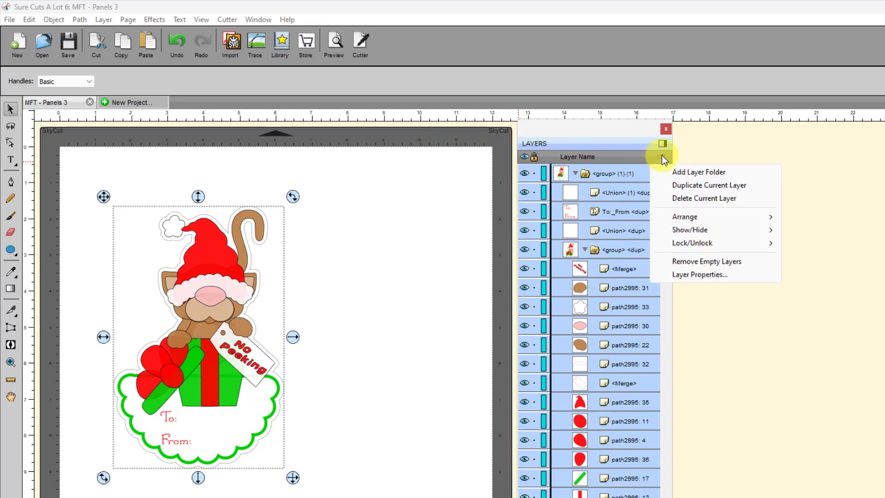
click(703, 261)
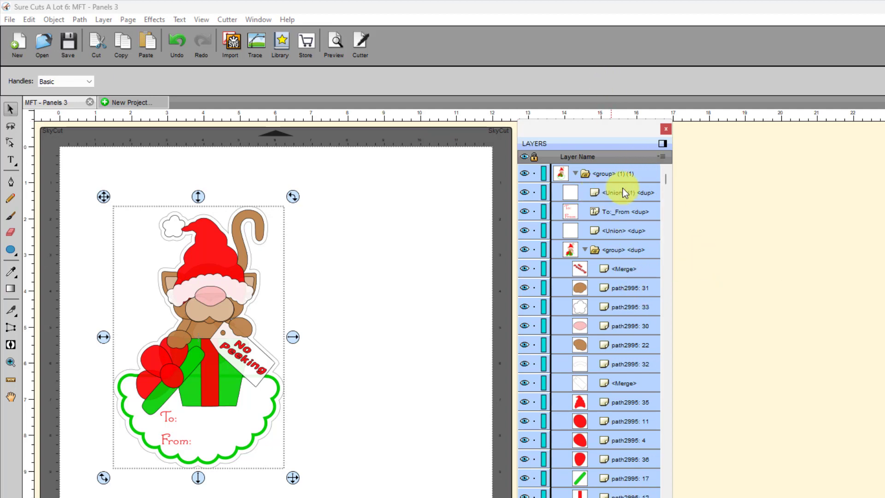
Review the available layer commands, including the Lock/Unlock options, without applying any, and deselect the artwork.
click(660, 156)
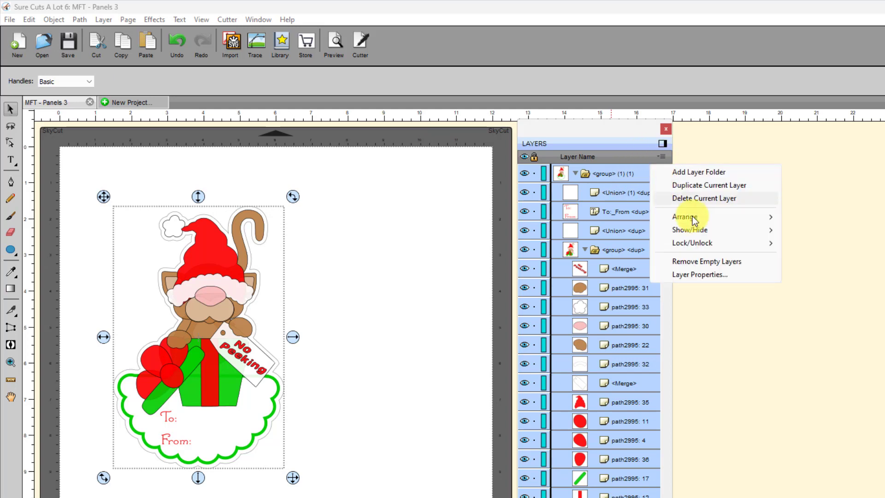
mouse_move(698, 244)
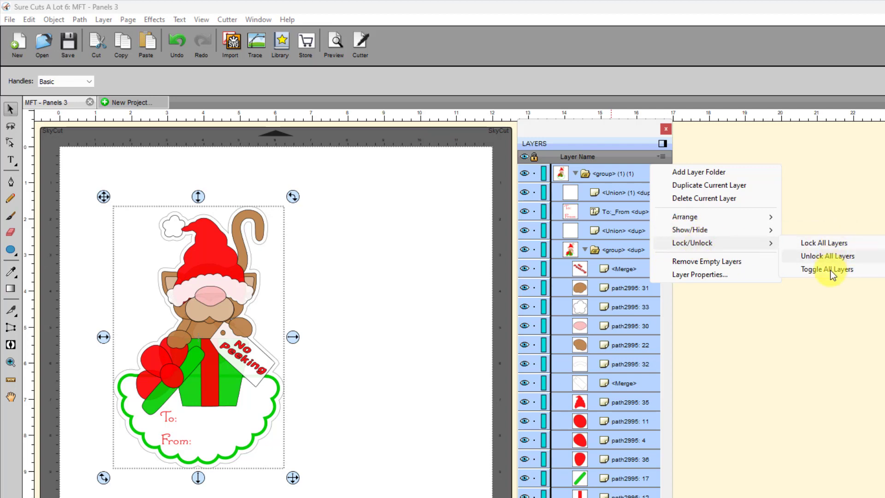
click(765, 362)
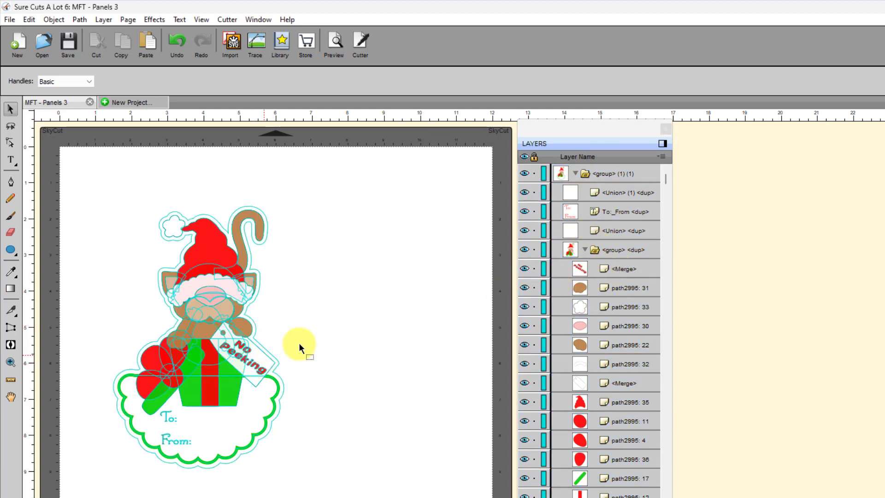
Select the <Merge> layer holding the "No Peeking" lettering and lock it.
click(258, 369)
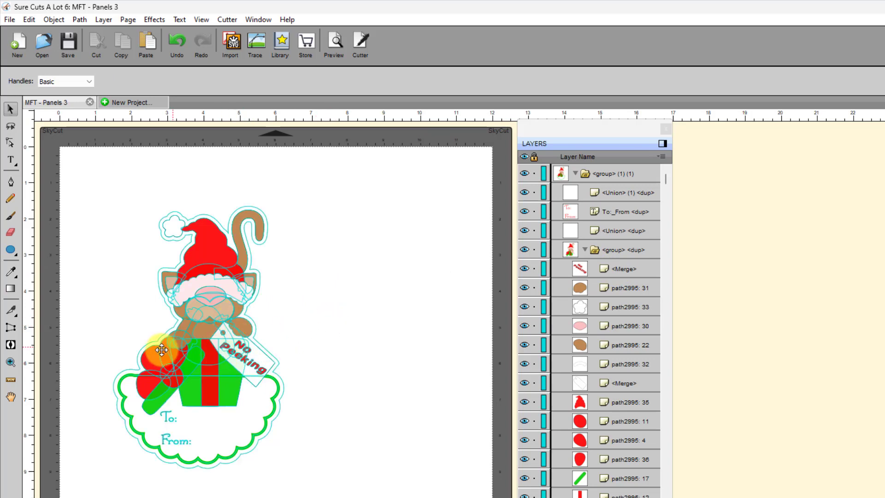
click(621, 268)
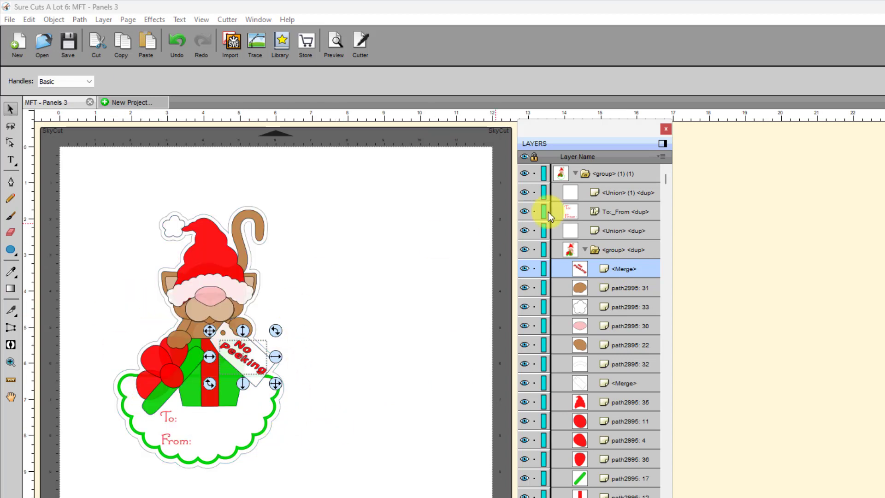
click(534, 269)
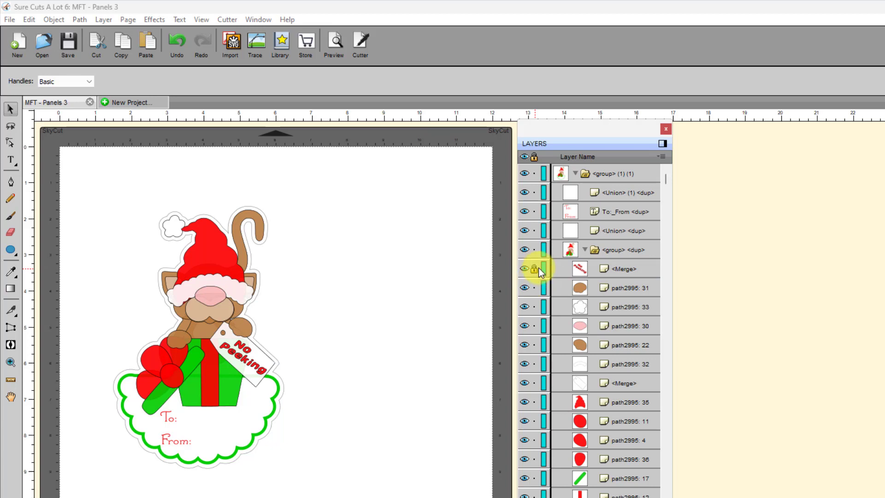
Toggle the lock state of all layers and select the "No Peeking" <Merge> layer.
click(660, 157)
mouse_move(687, 245)
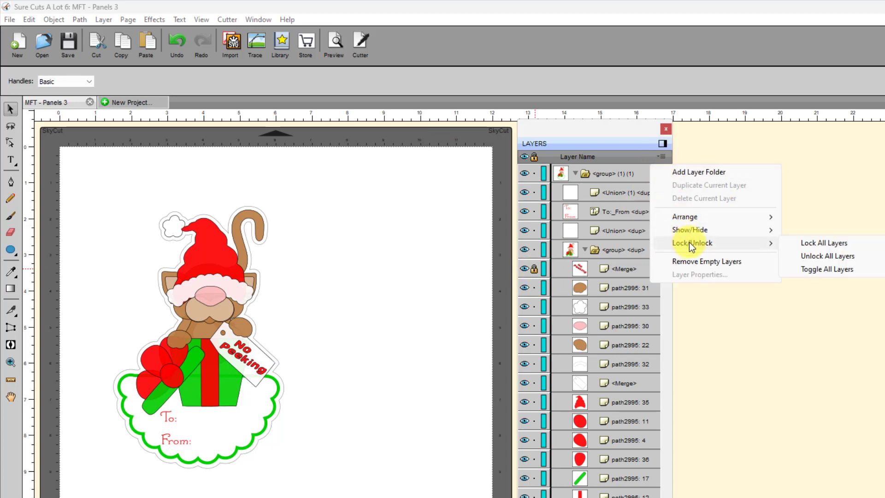
click(822, 267)
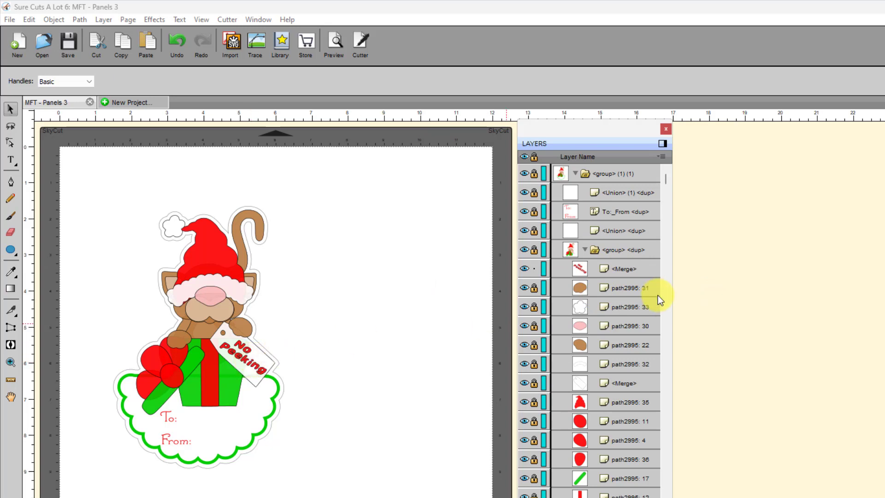
click(623, 263)
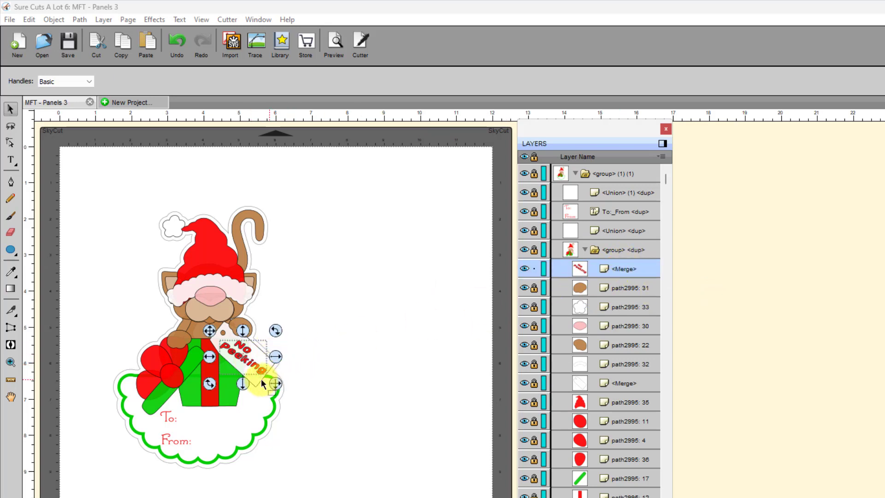